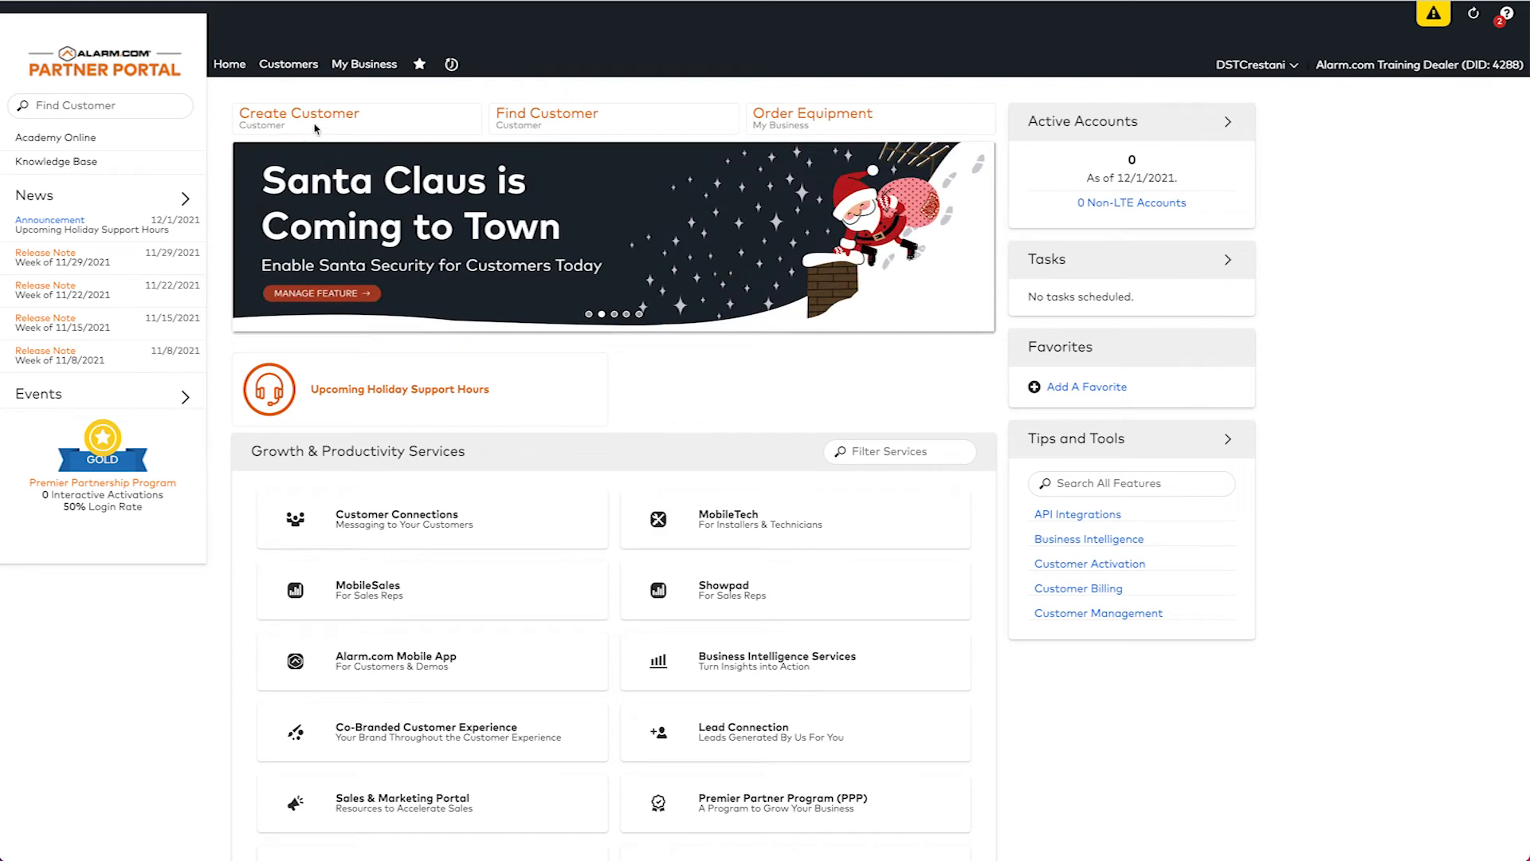
Go to My Business > Logins and start creating a new login.
click(365, 70)
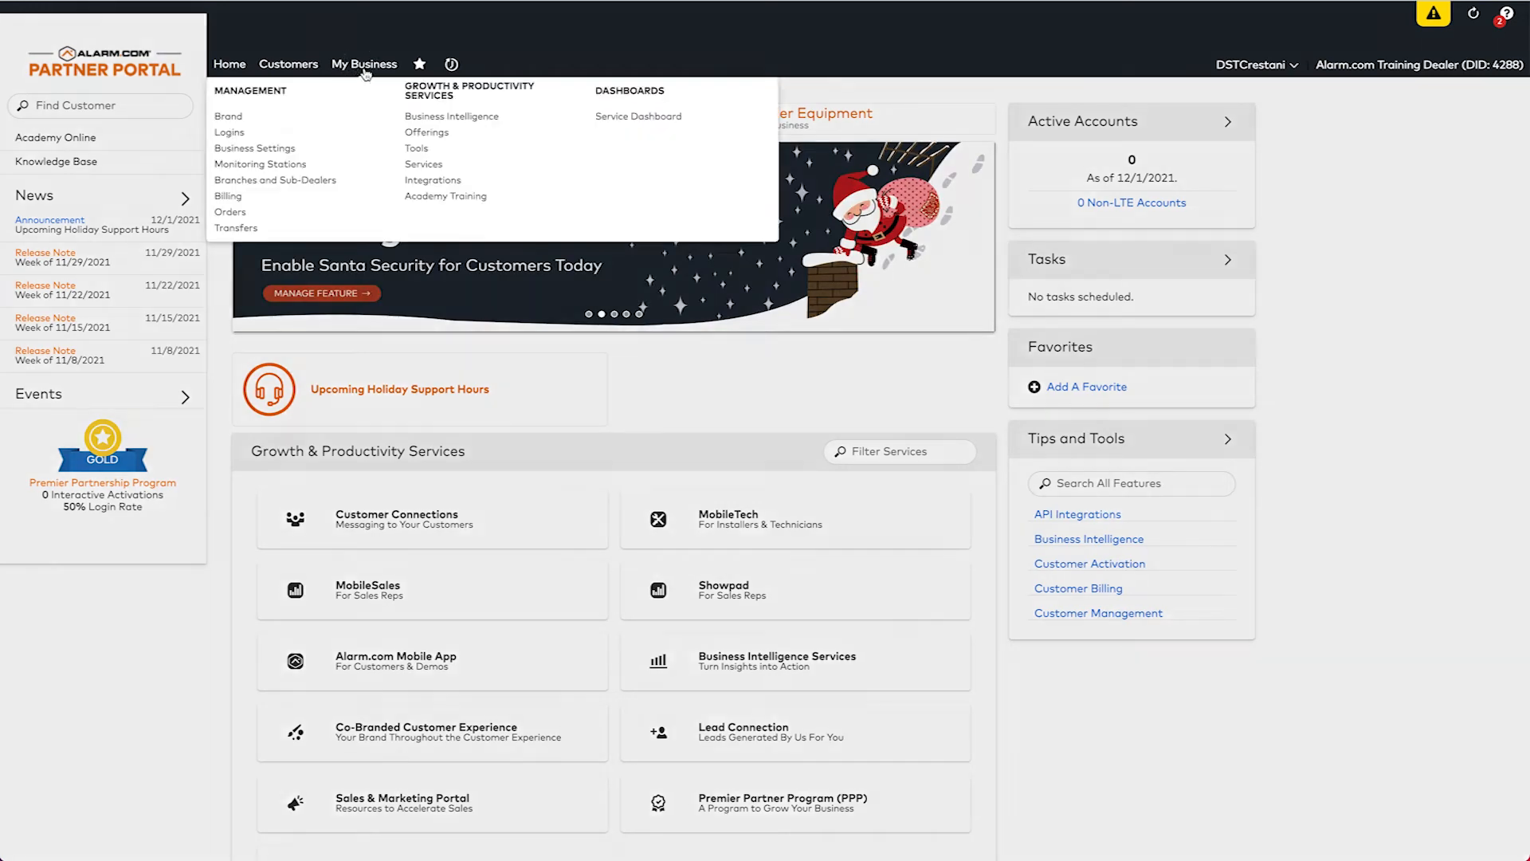
click(239, 135)
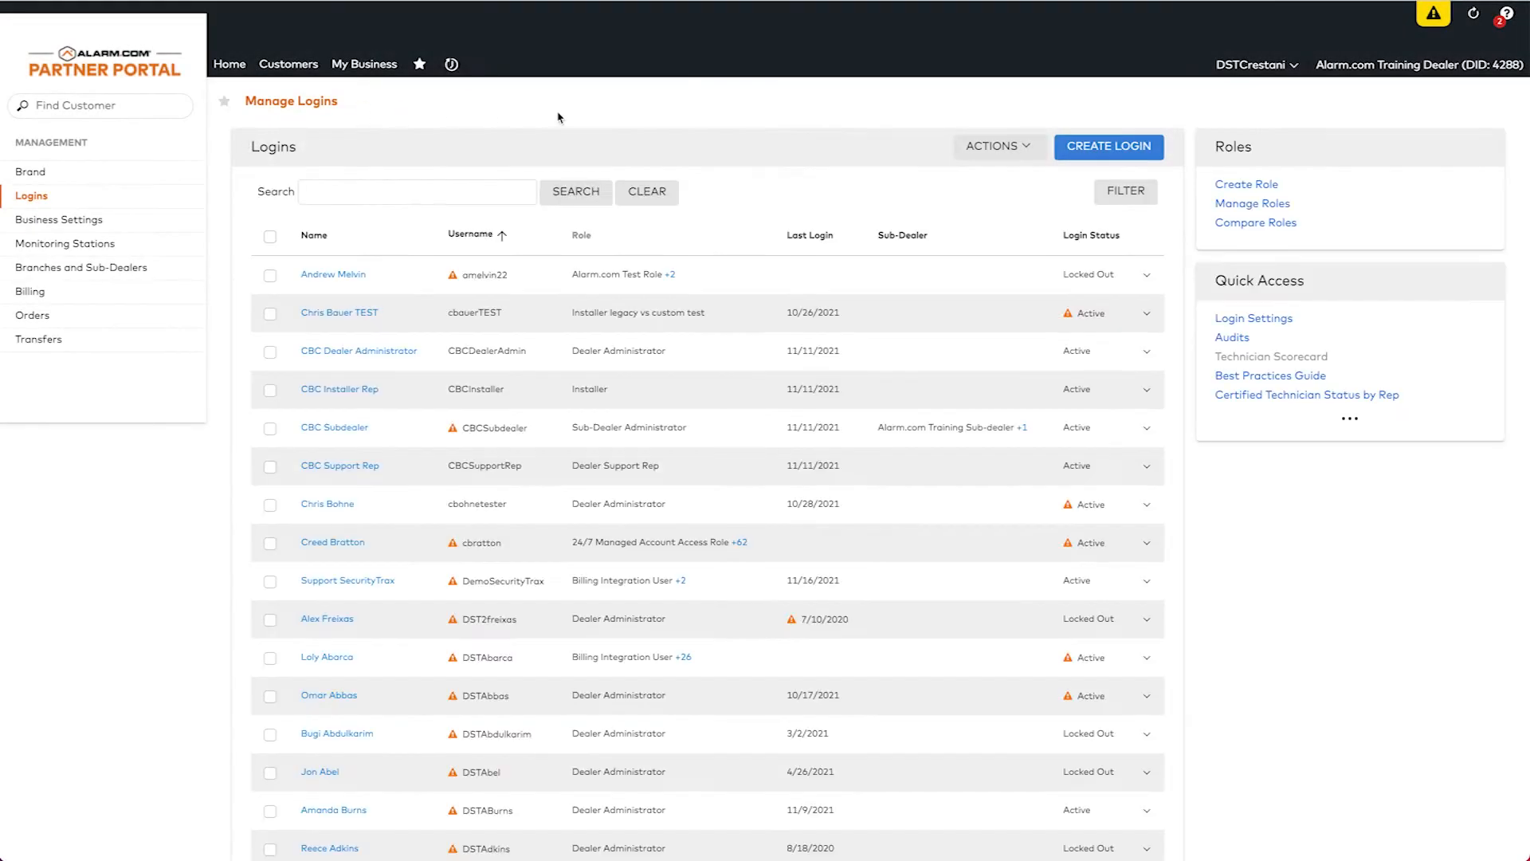
click(1106, 149)
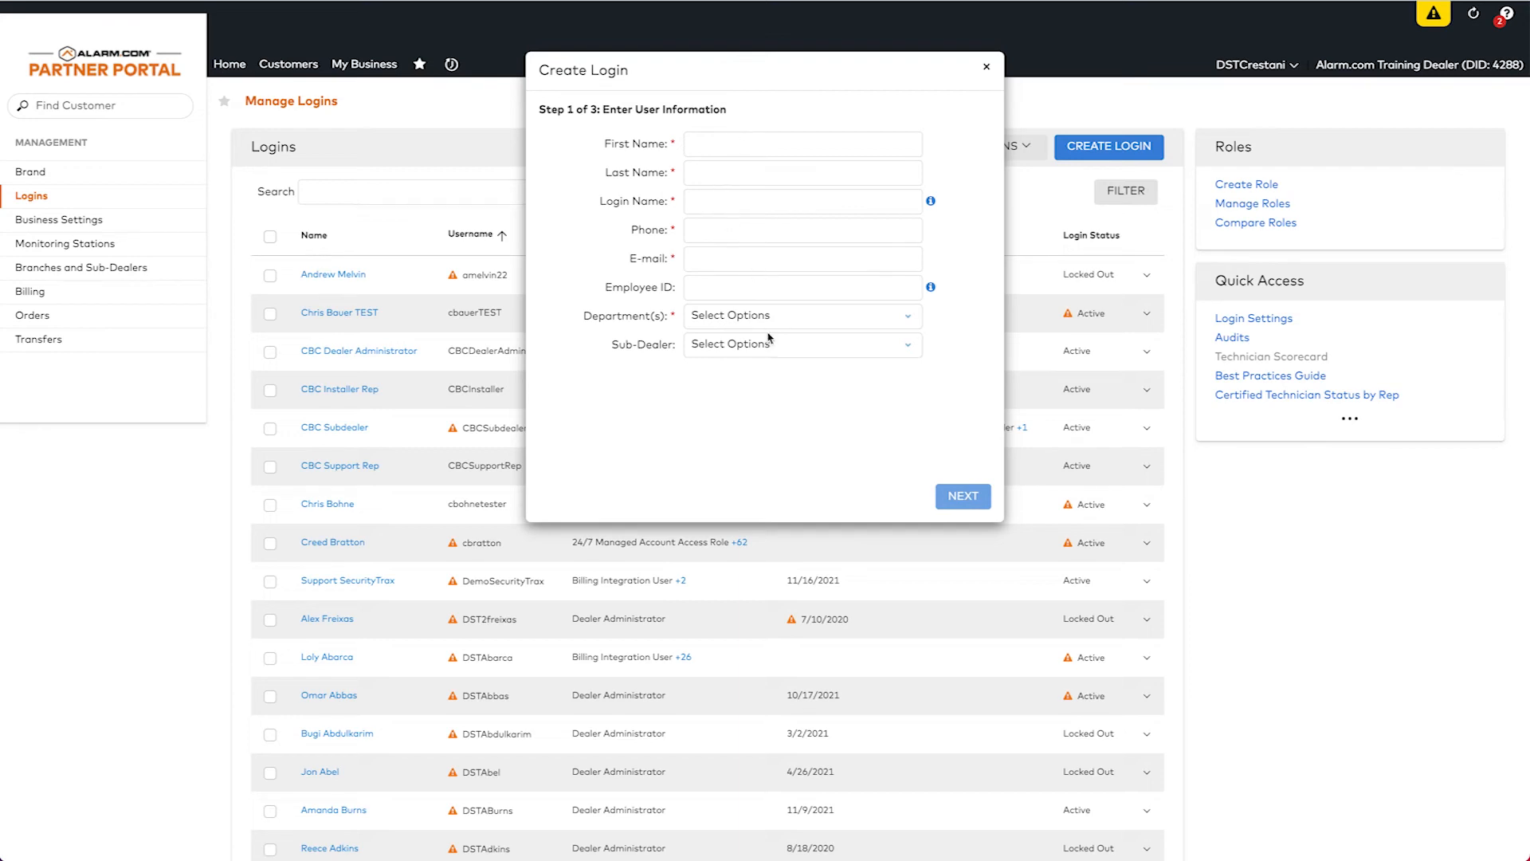
Enter first name Video, last name Training, and login name VidTrainingSiteTraxUser.
click(730, 145)
text(Video)
key(Tab)
text(Training)
key(Tab)
text(VidTra)
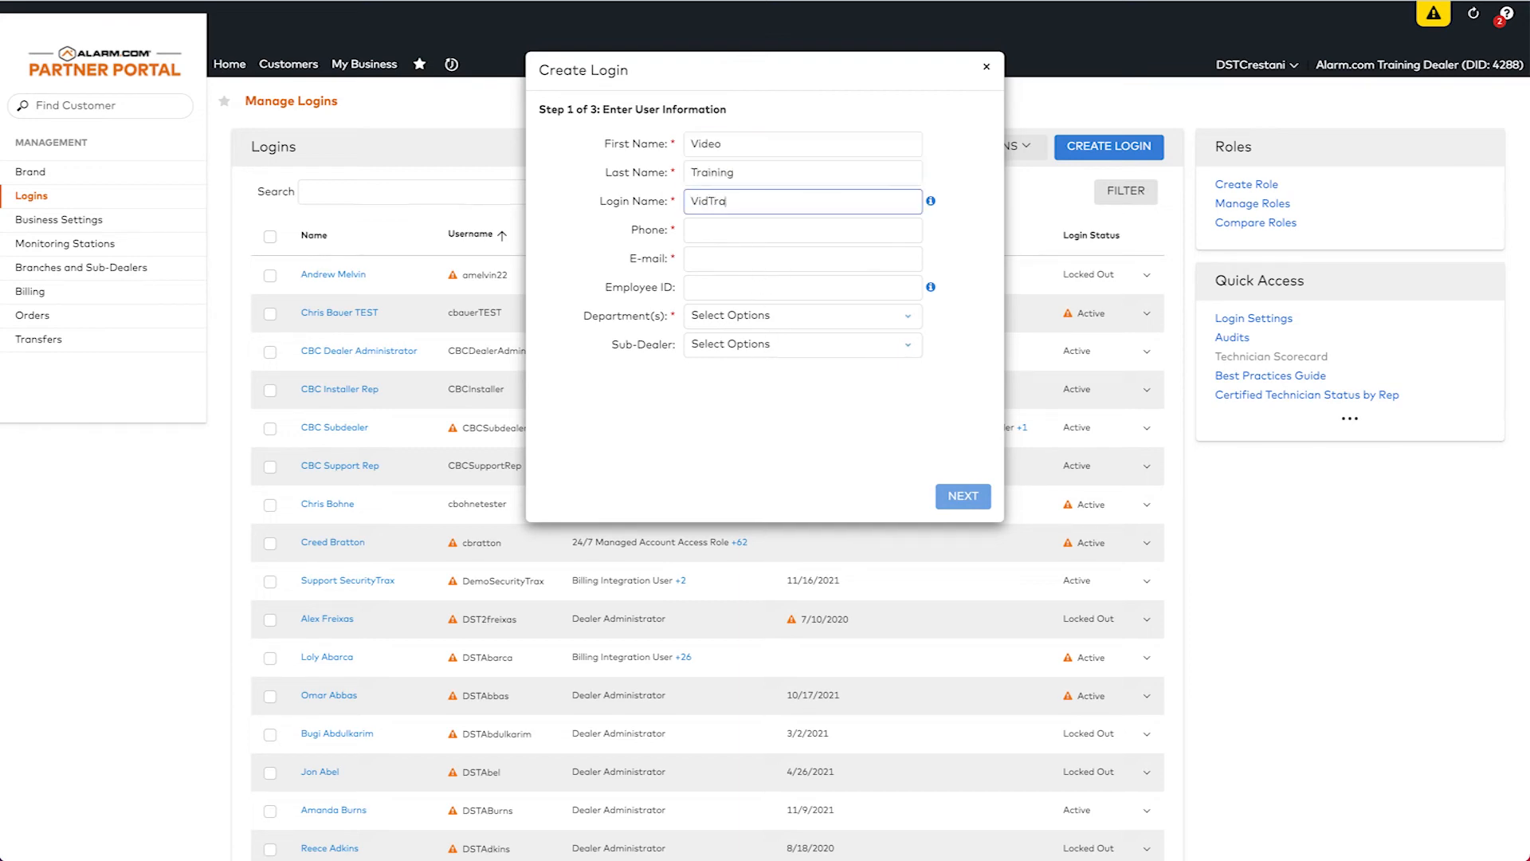
text(iningSiteTraxUser)
Fill in the phone number and e-mail address, and assign the Executive department.
key(Tab)
key(Tab)
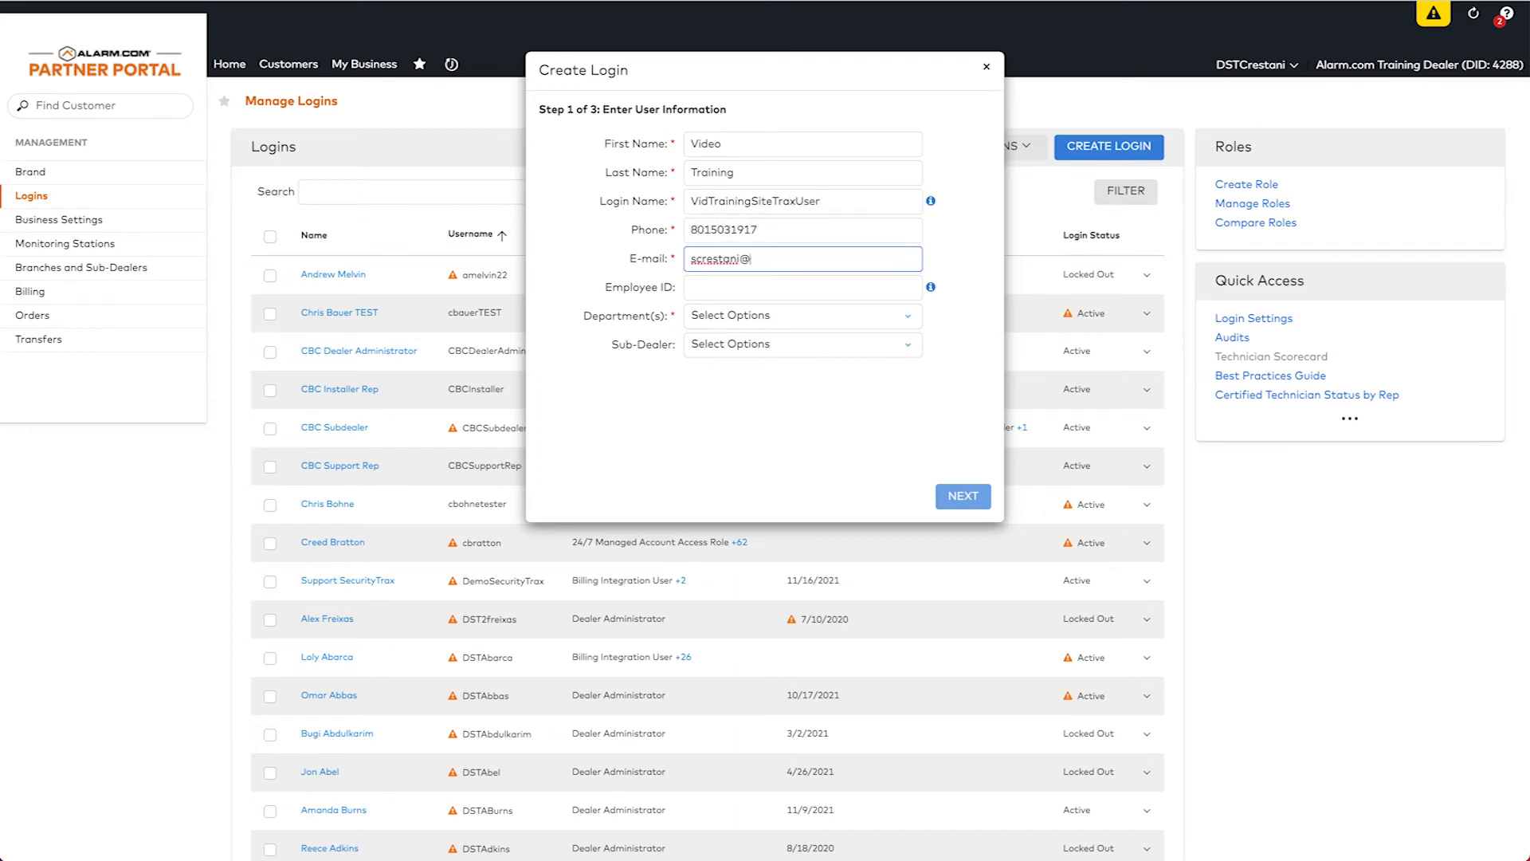
click(757, 316)
click(739, 341)
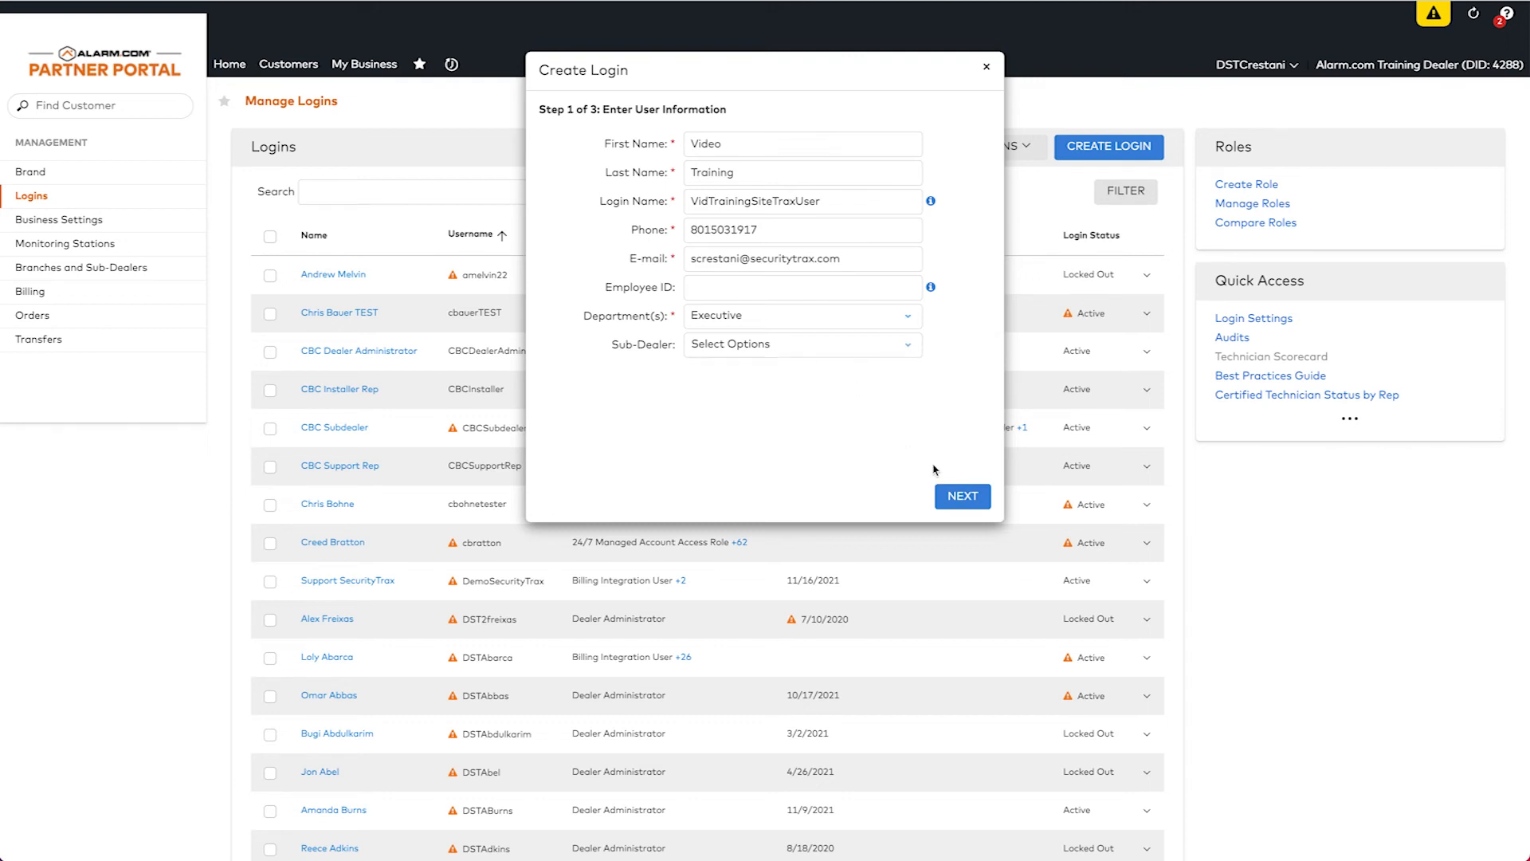
Give the login the Billing Integration User and SecurityTrax Integration User legacy dealer roles.
click(961, 498)
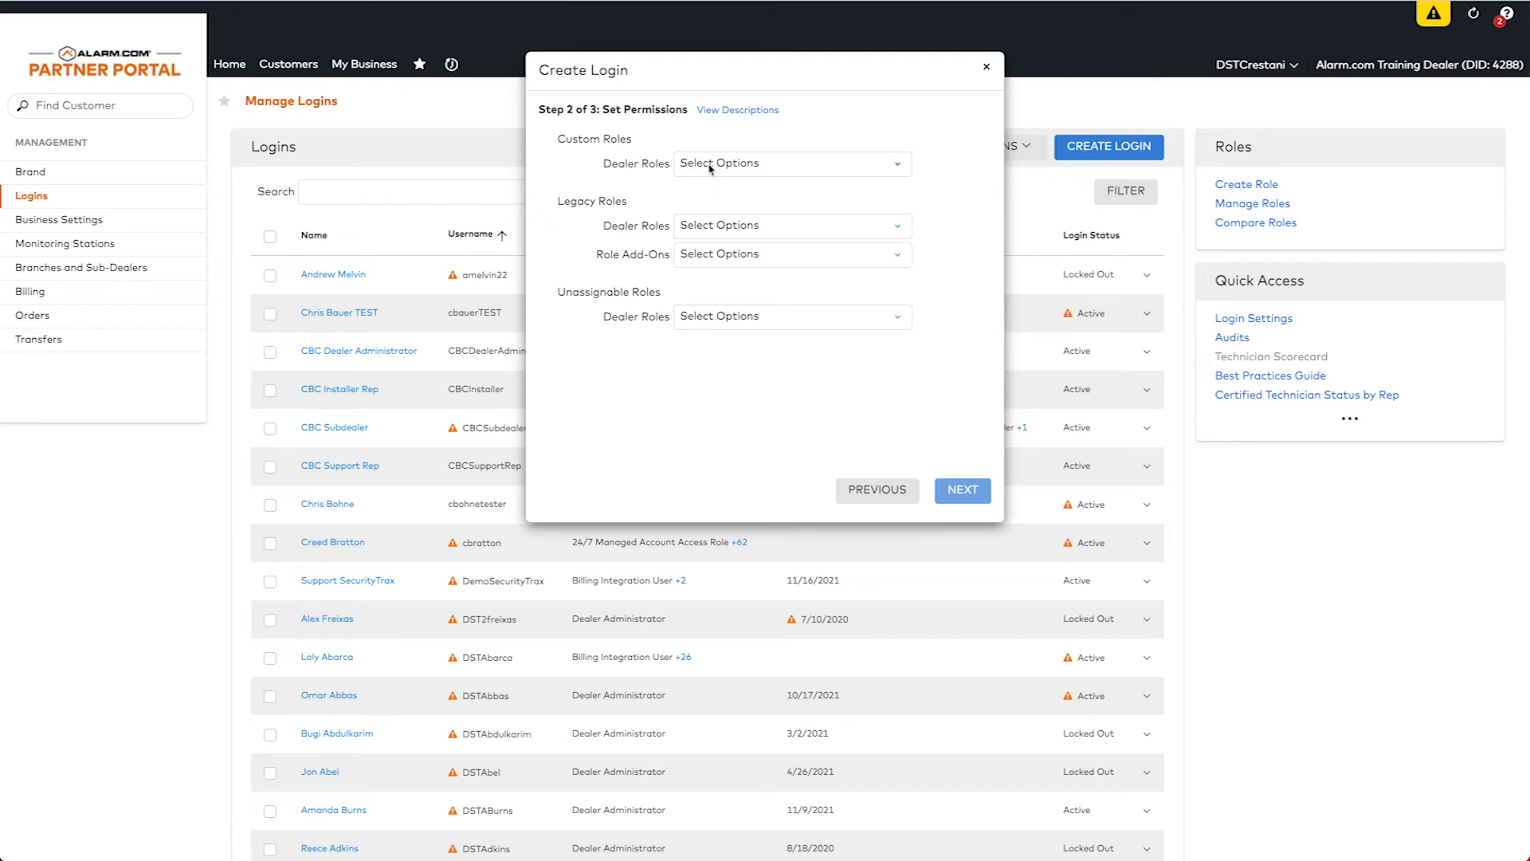
click(723, 229)
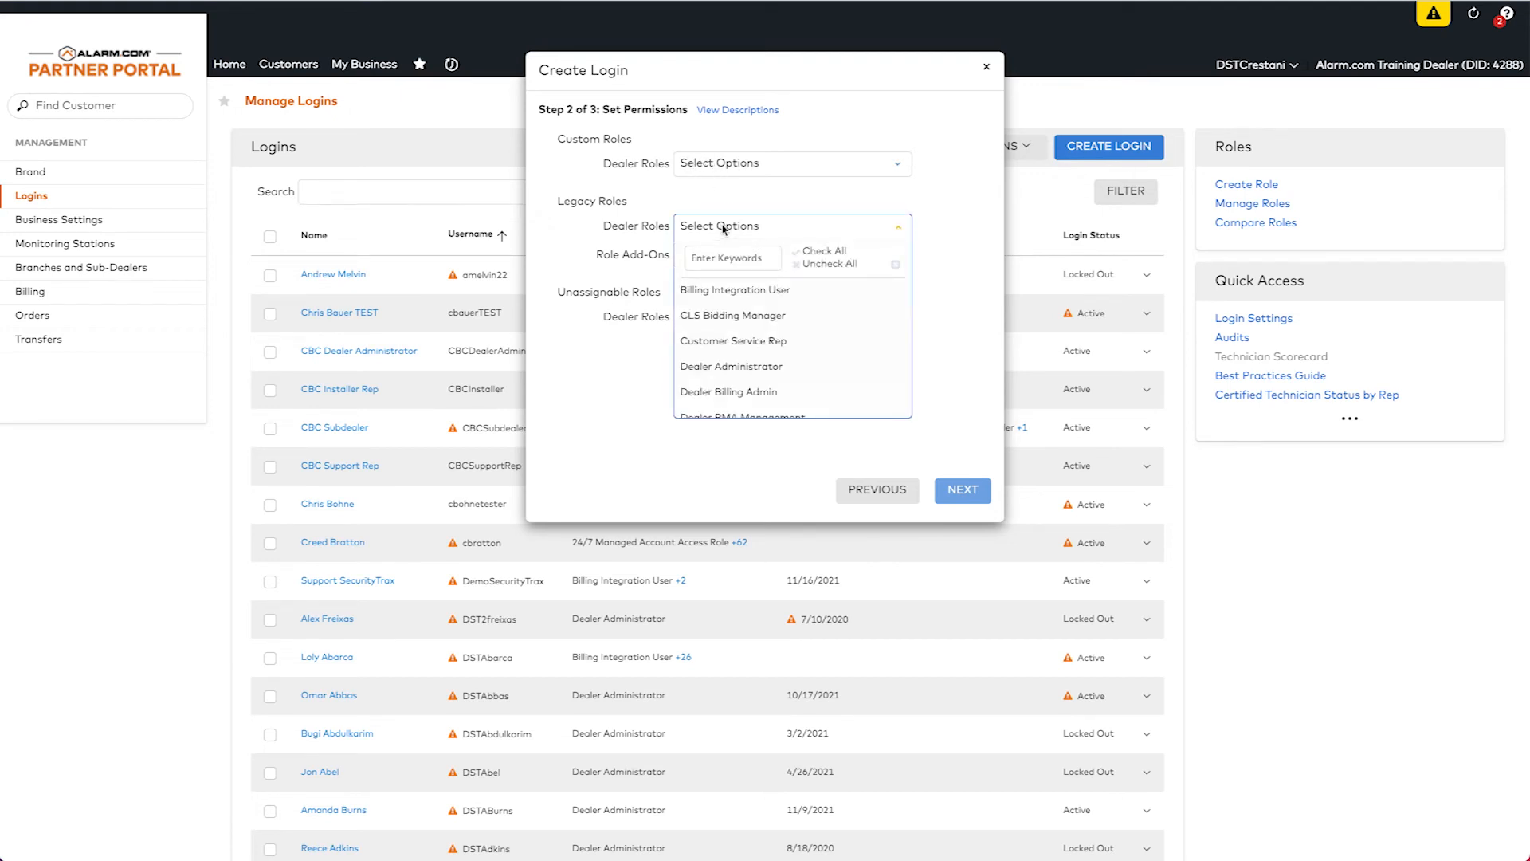
click(748, 293)
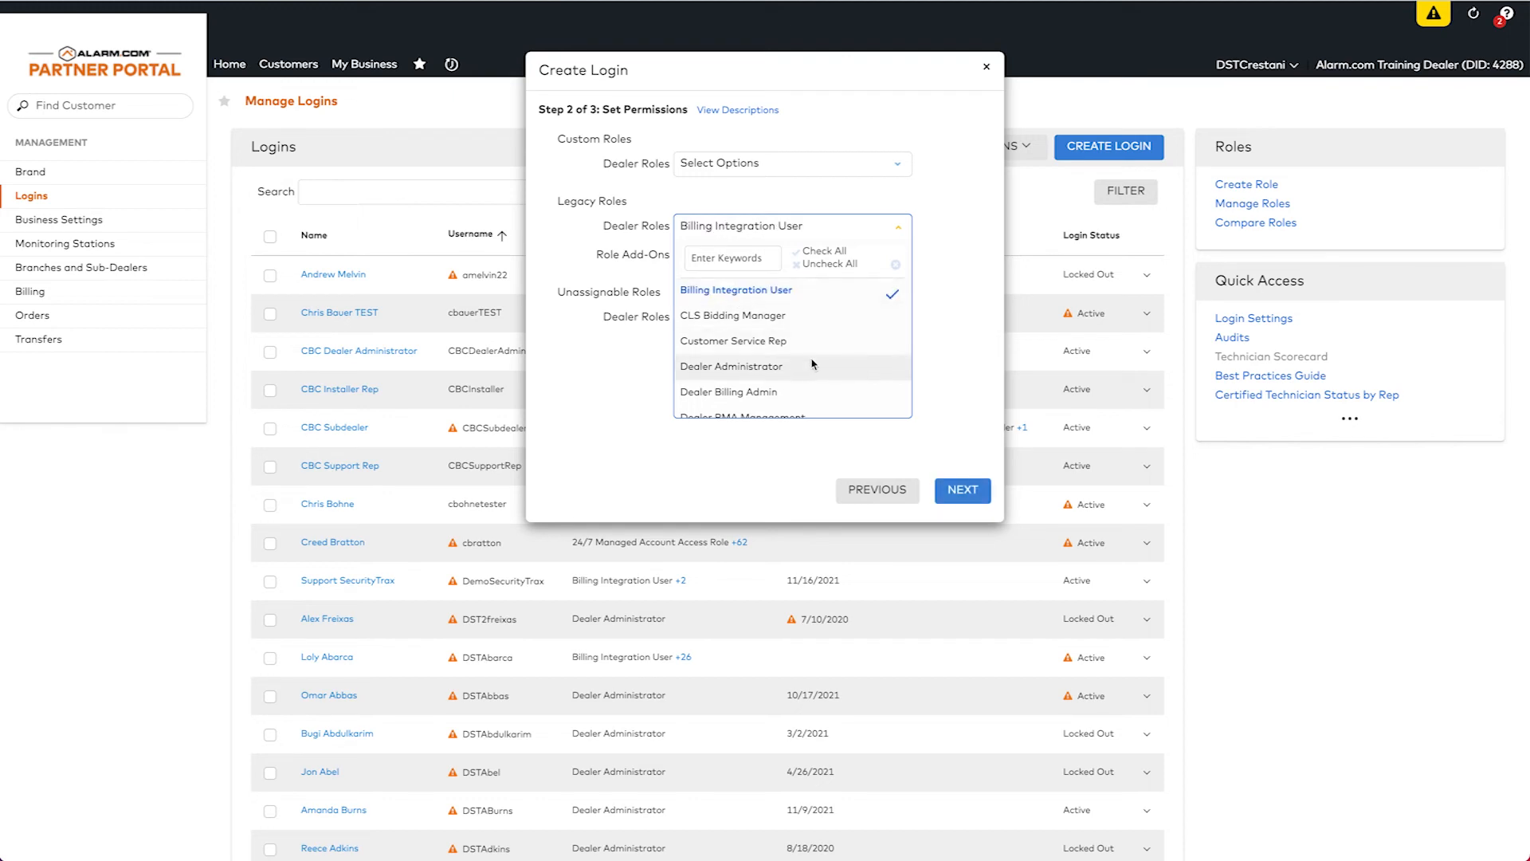
scroll(812, 364, down, 8)
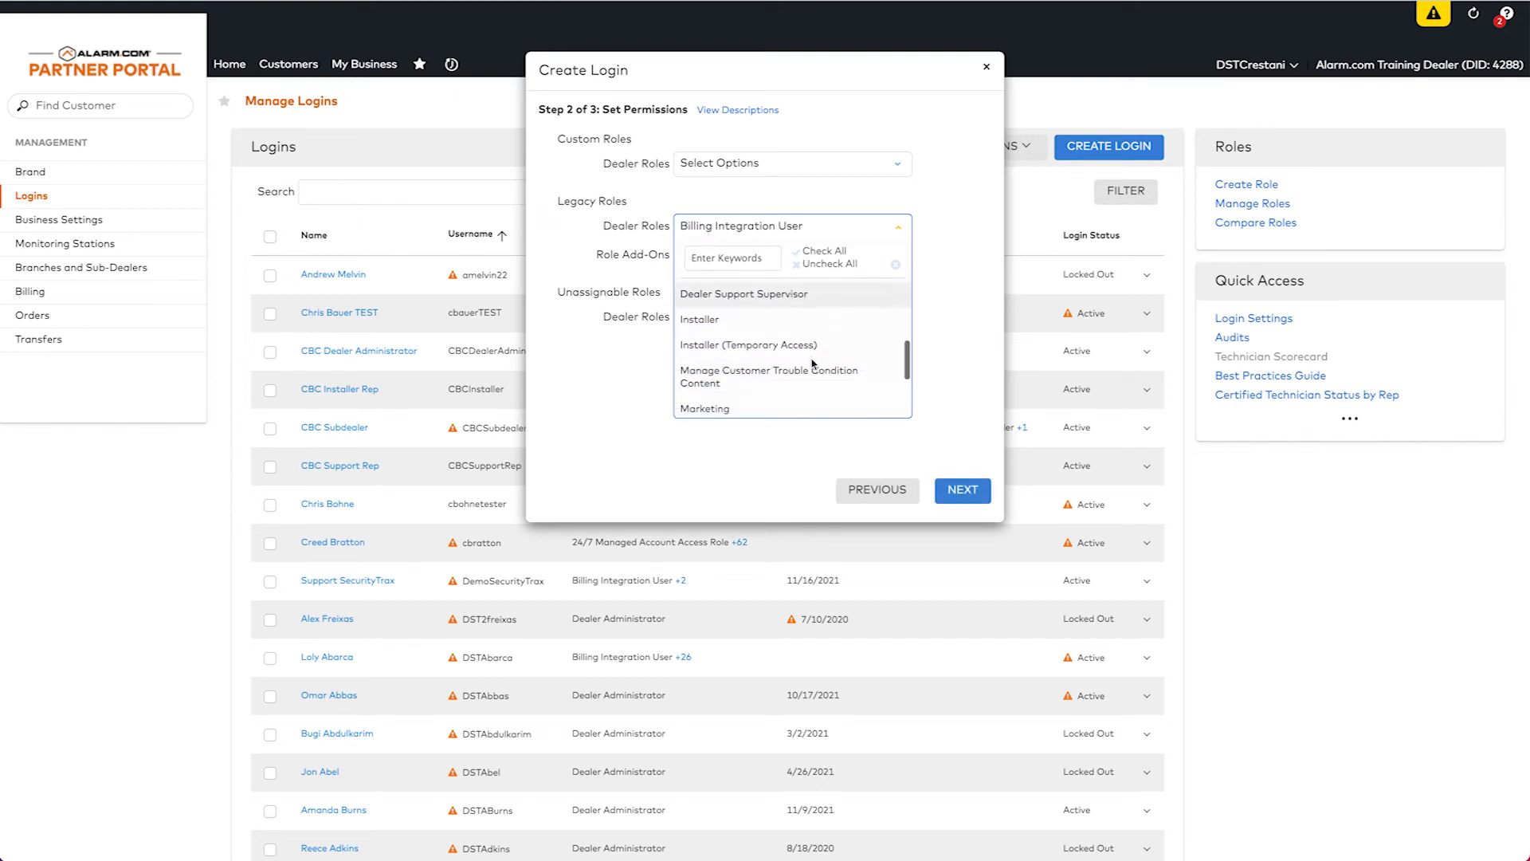
scroll(812, 365, down, 2)
click(770, 356)
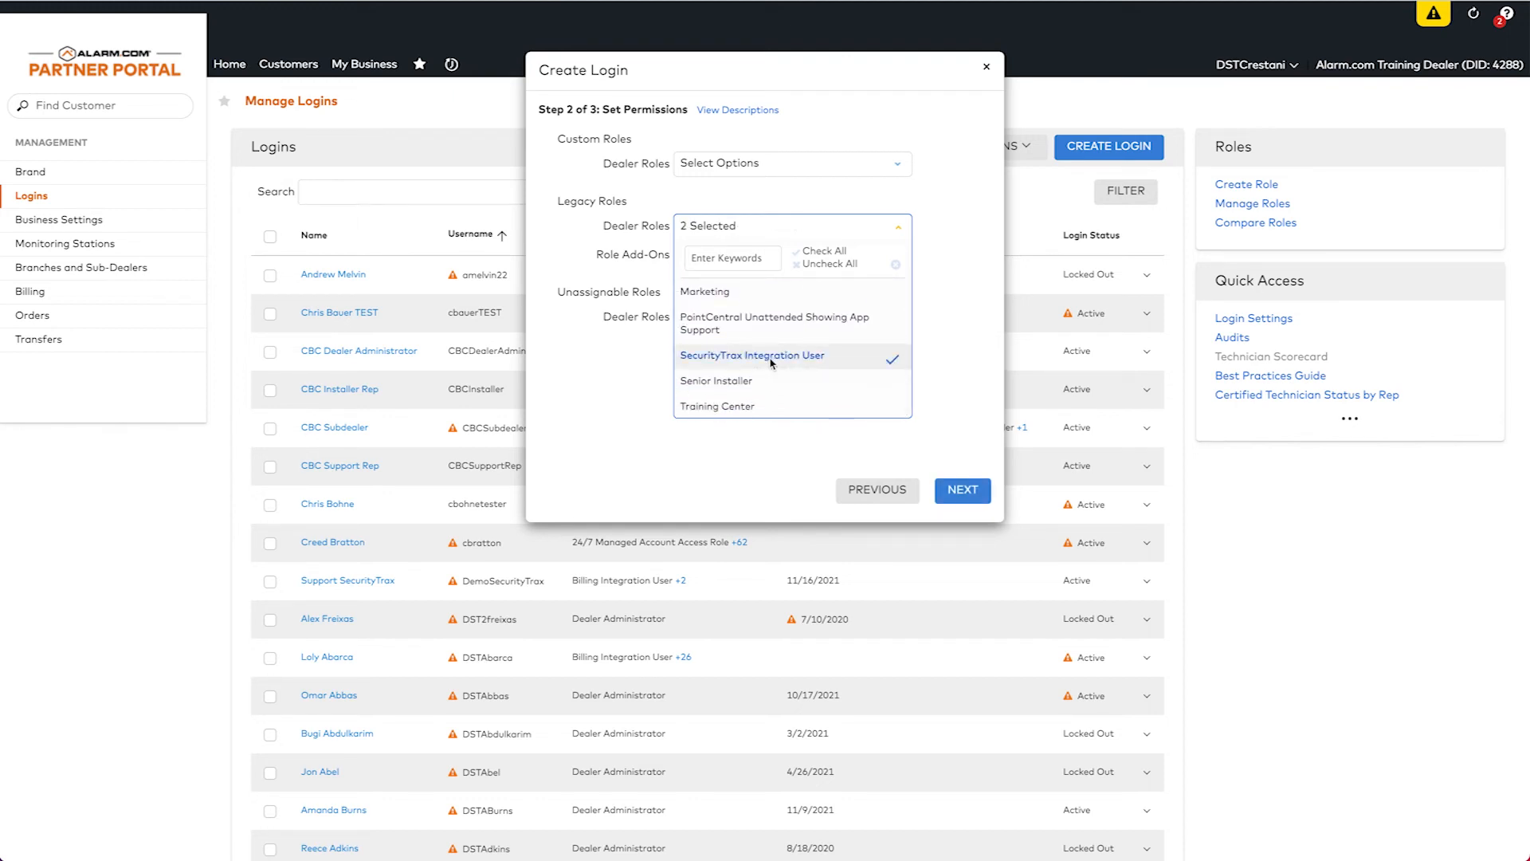
click(928, 464)
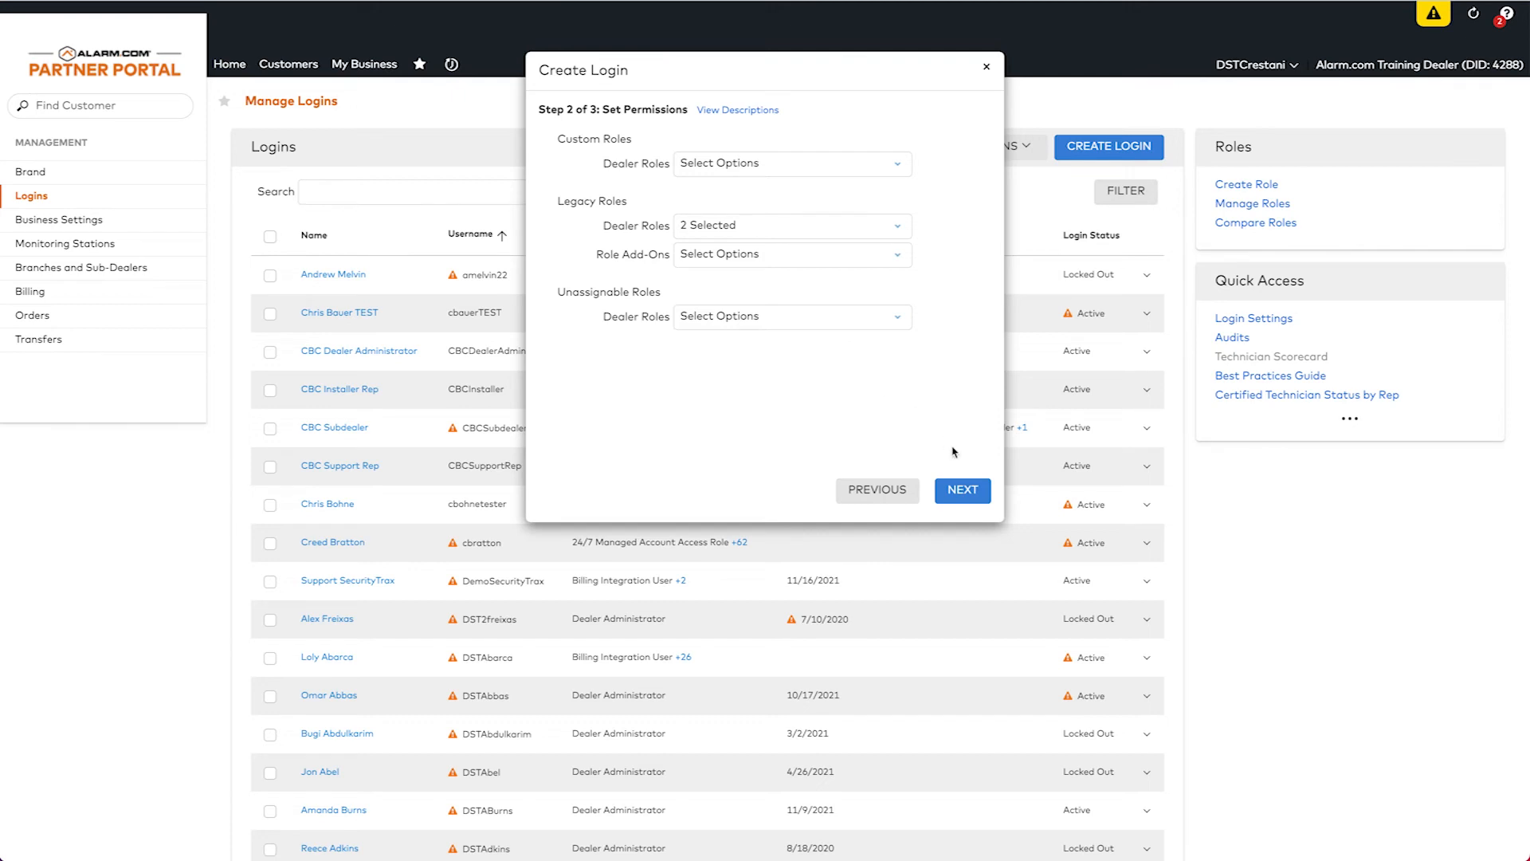
Turn off E-News, Product Updates, Promotions and Operation Alerts e-mails, then submit the login.
click(963, 491)
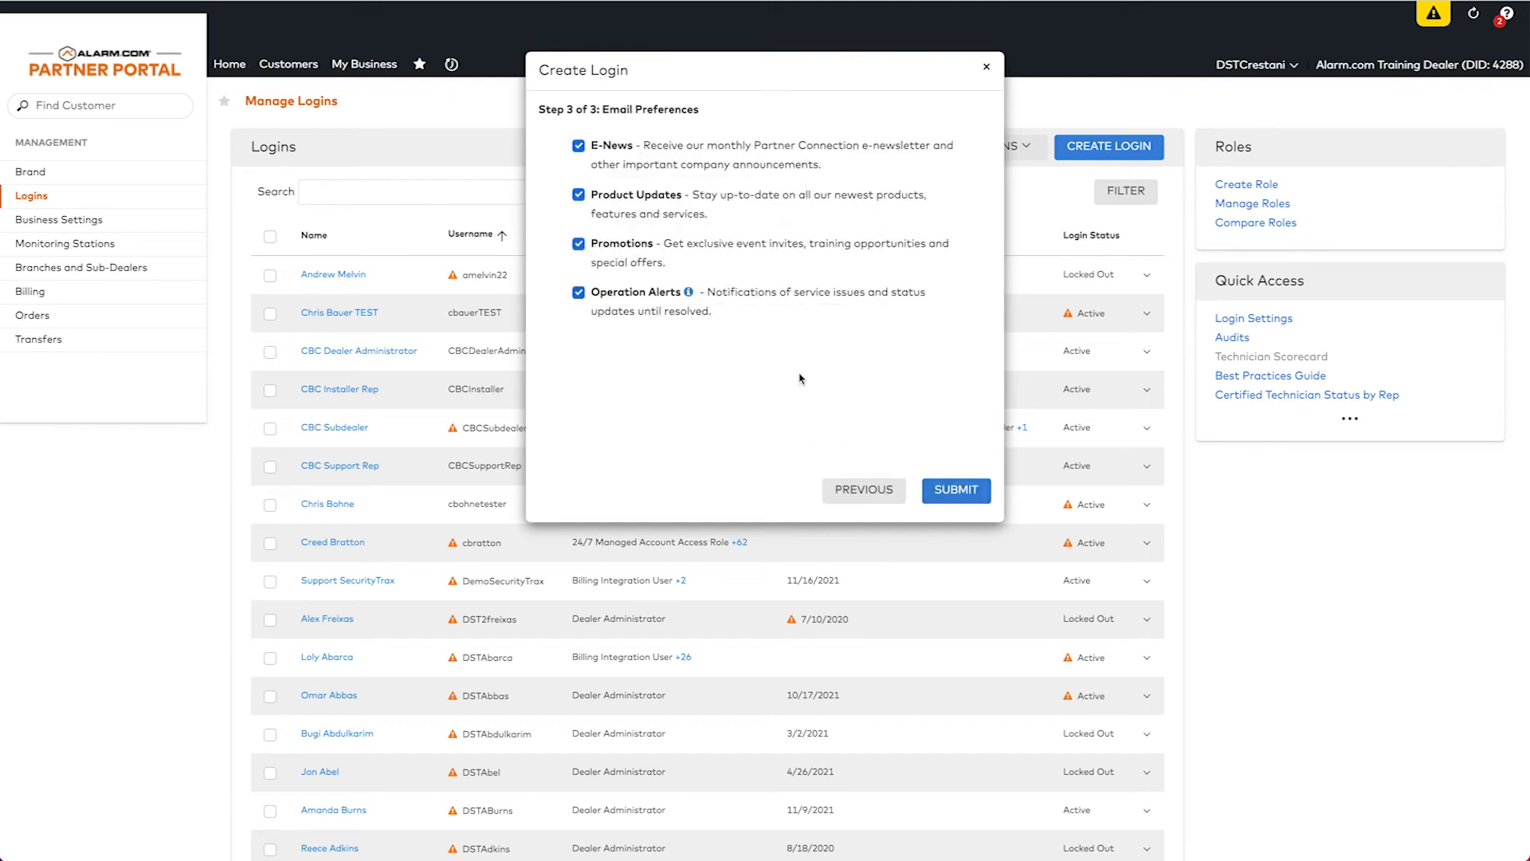
click(578, 146)
click(578, 194)
click(579, 244)
click(579, 293)
click(956, 490)
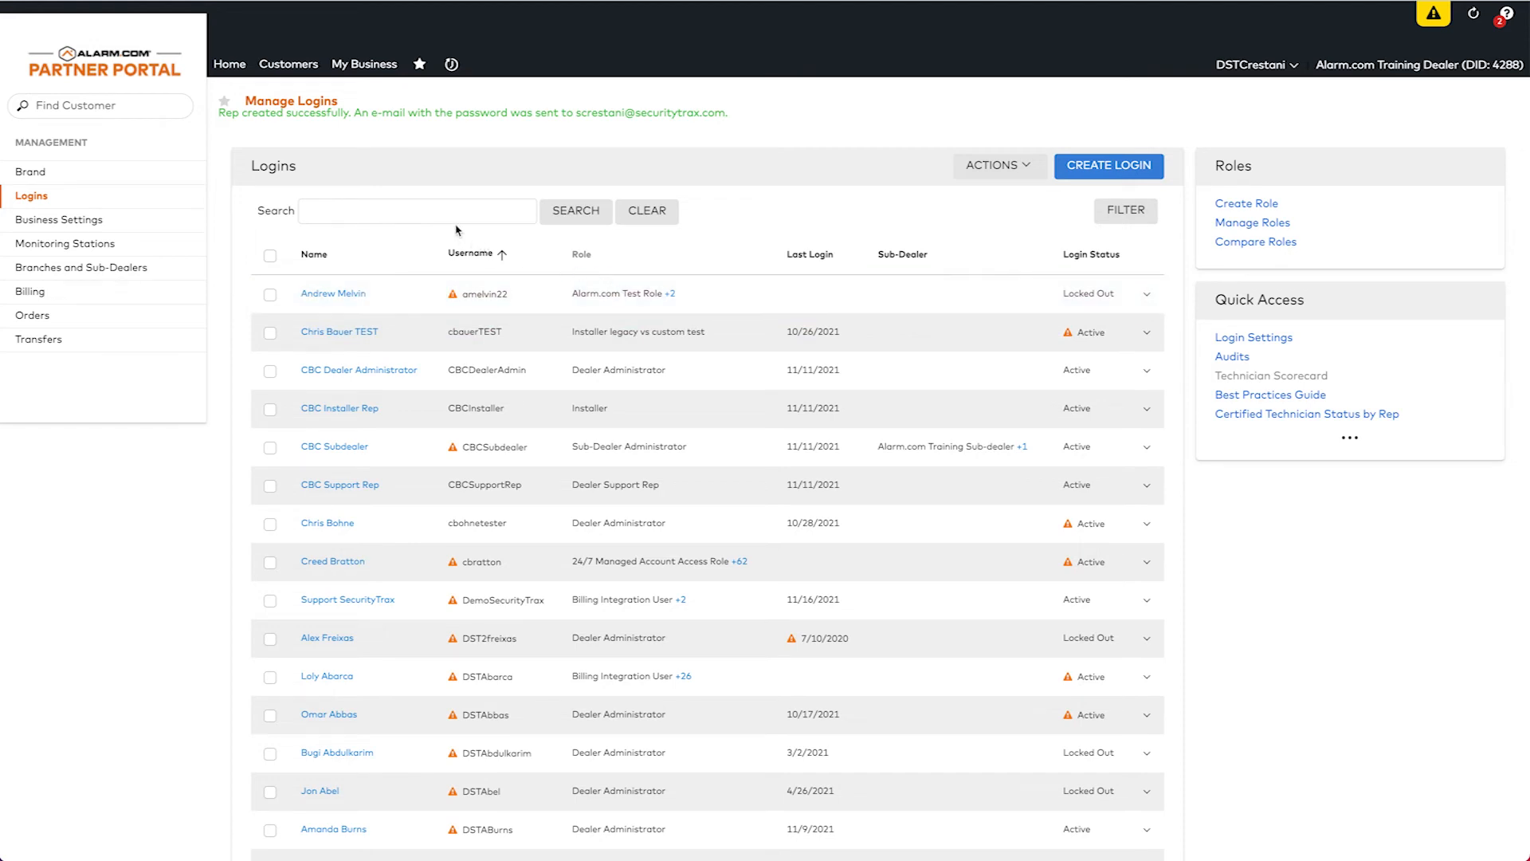
Begin a new role, browsing the templates to select SecurityTrax and continue.
click(1243, 209)
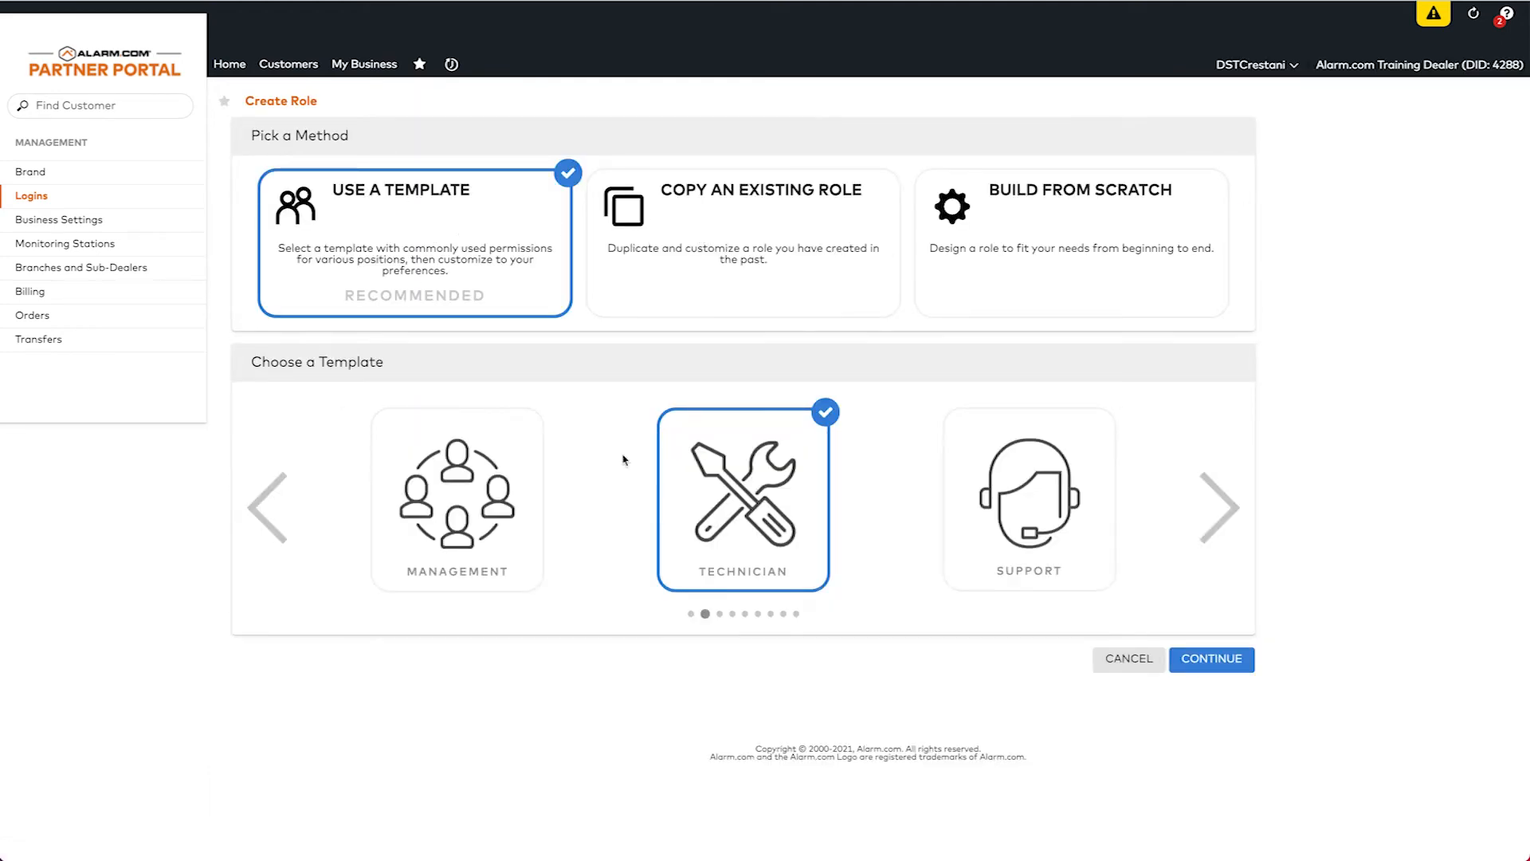
click(1219, 510)
click(1219, 510)
click(1219, 510)
click(1219, 510)
click(1219, 510)
click(1219, 510)
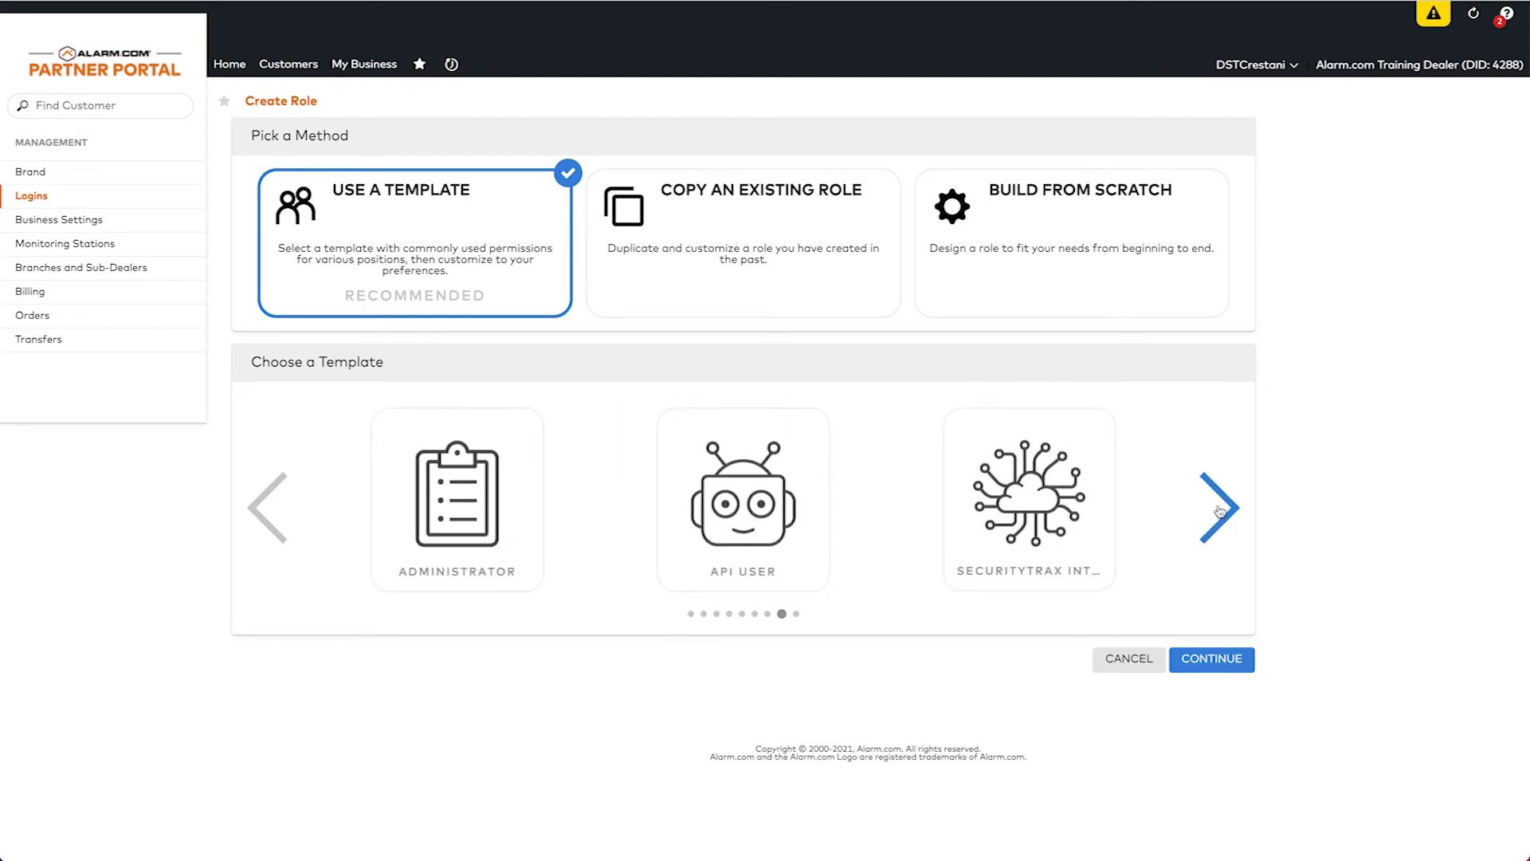
click(1015, 548)
click(1205, 661)
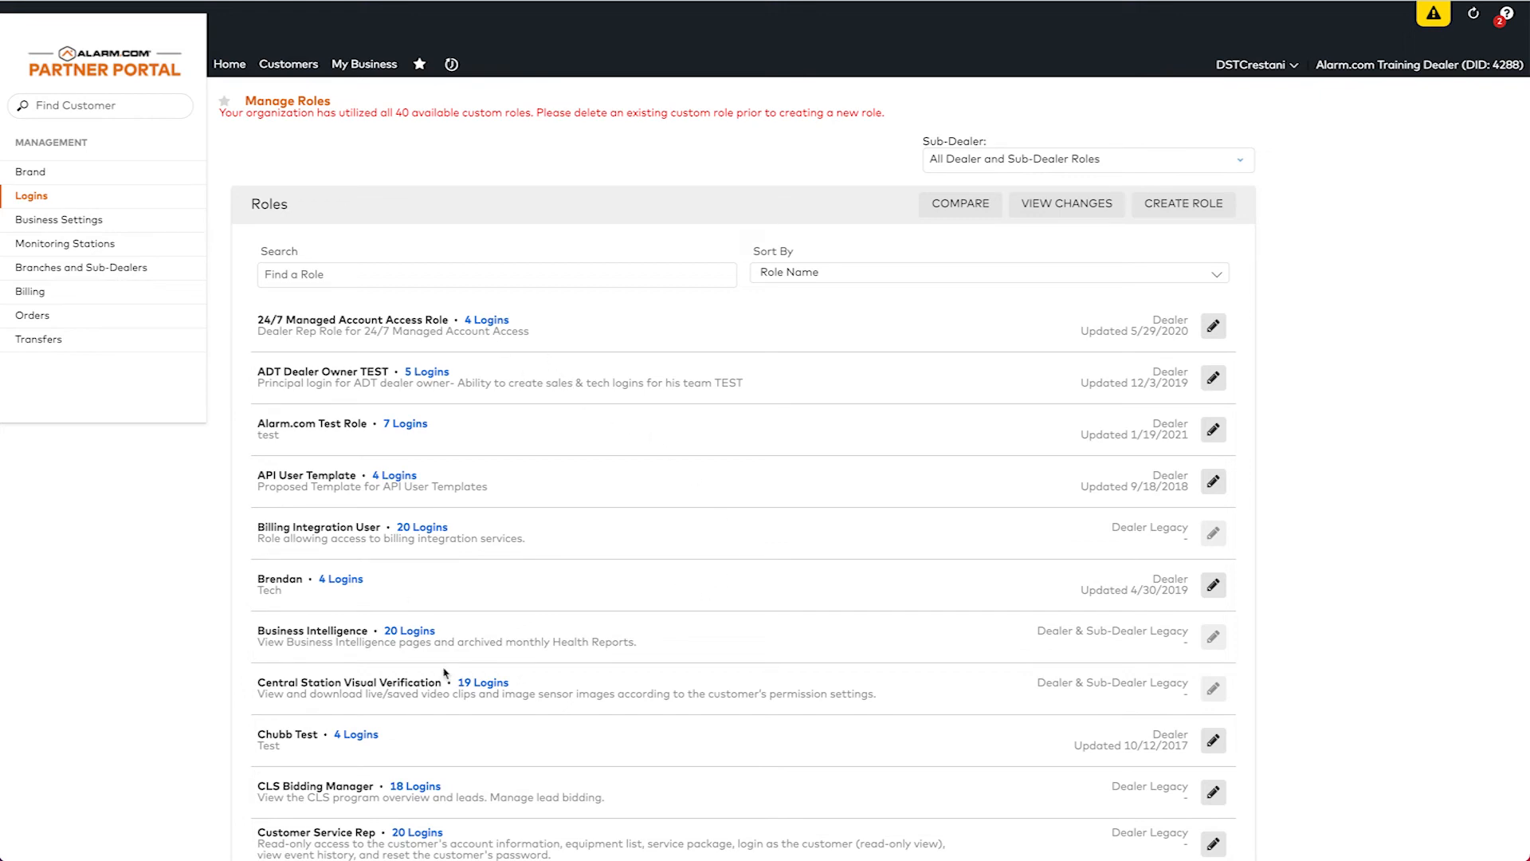
Scroll through the Manage Roles list under the 40-custom-role limit warning and back up.
scroll(467, 671, down, 2)
scroll(468, 671, down, 5)
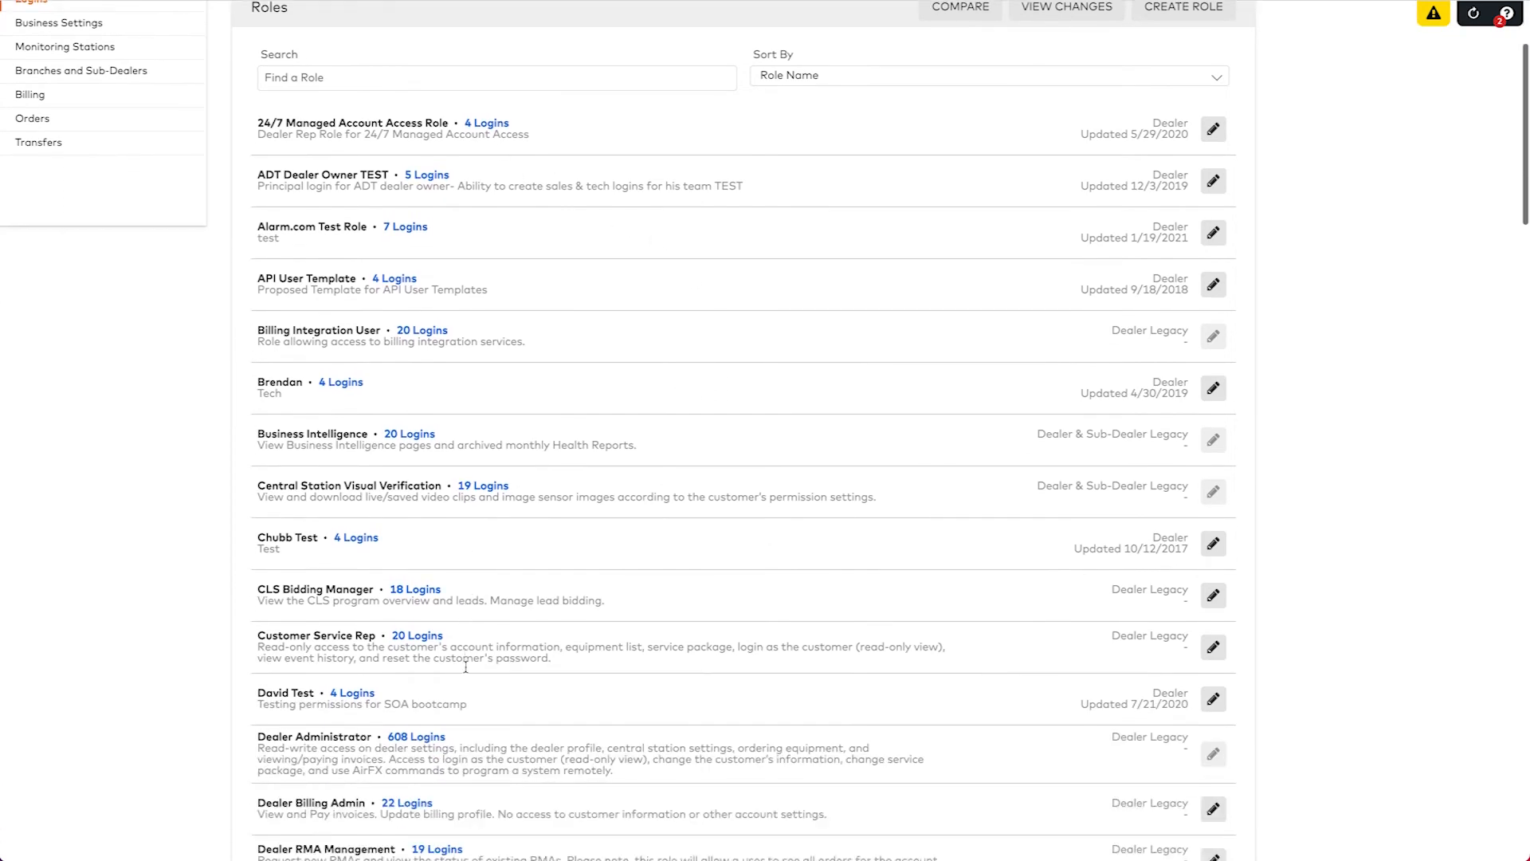
scroll(468, 672, down, 5)
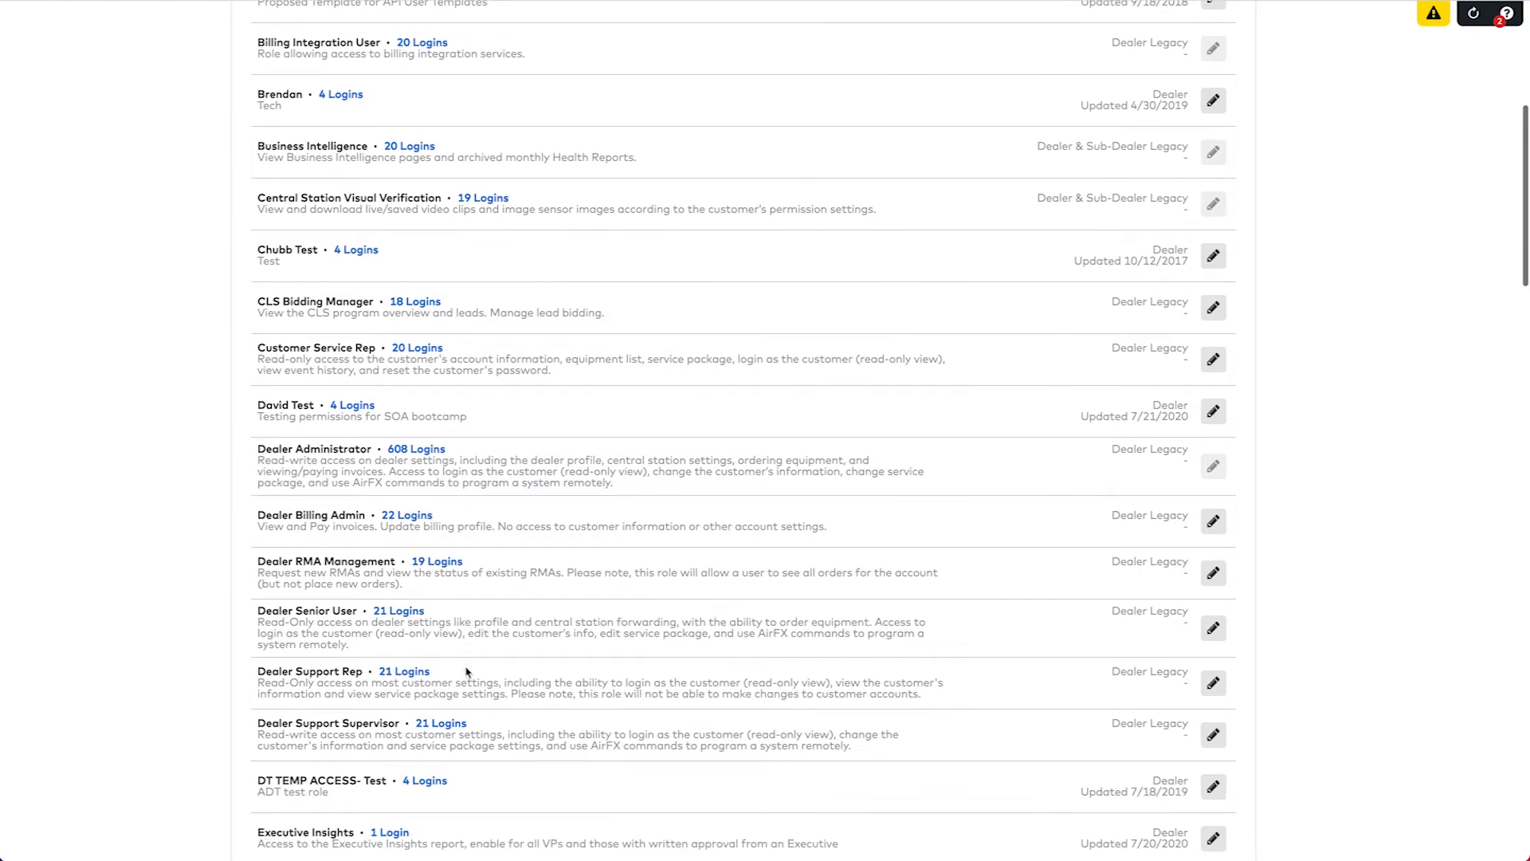
scroll(468, 672, down, 4)
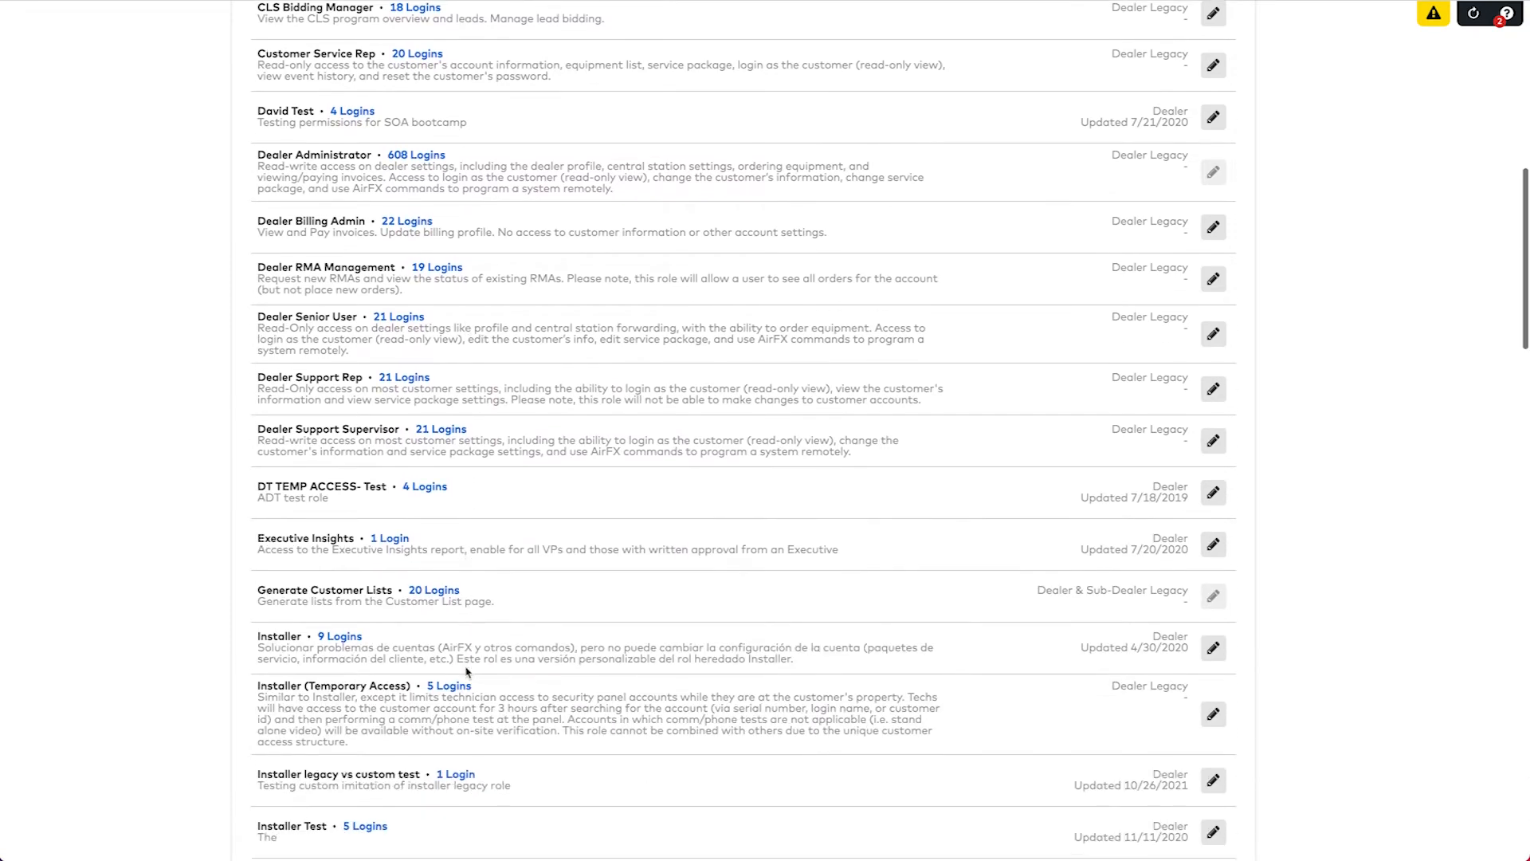
scroll(468, 672, down, 3)
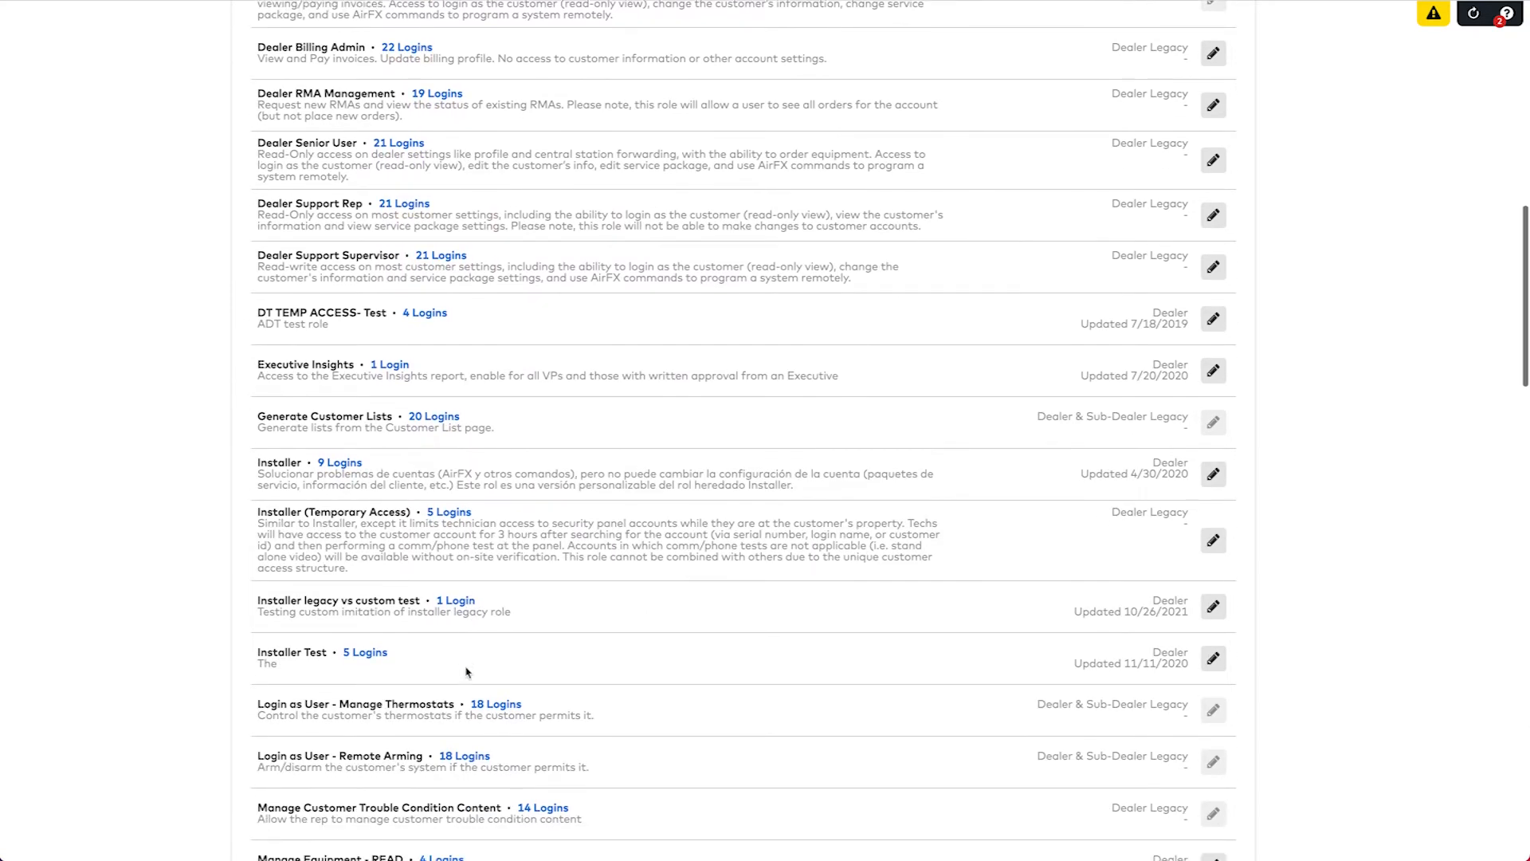
scroll(465, 666, down, 11)
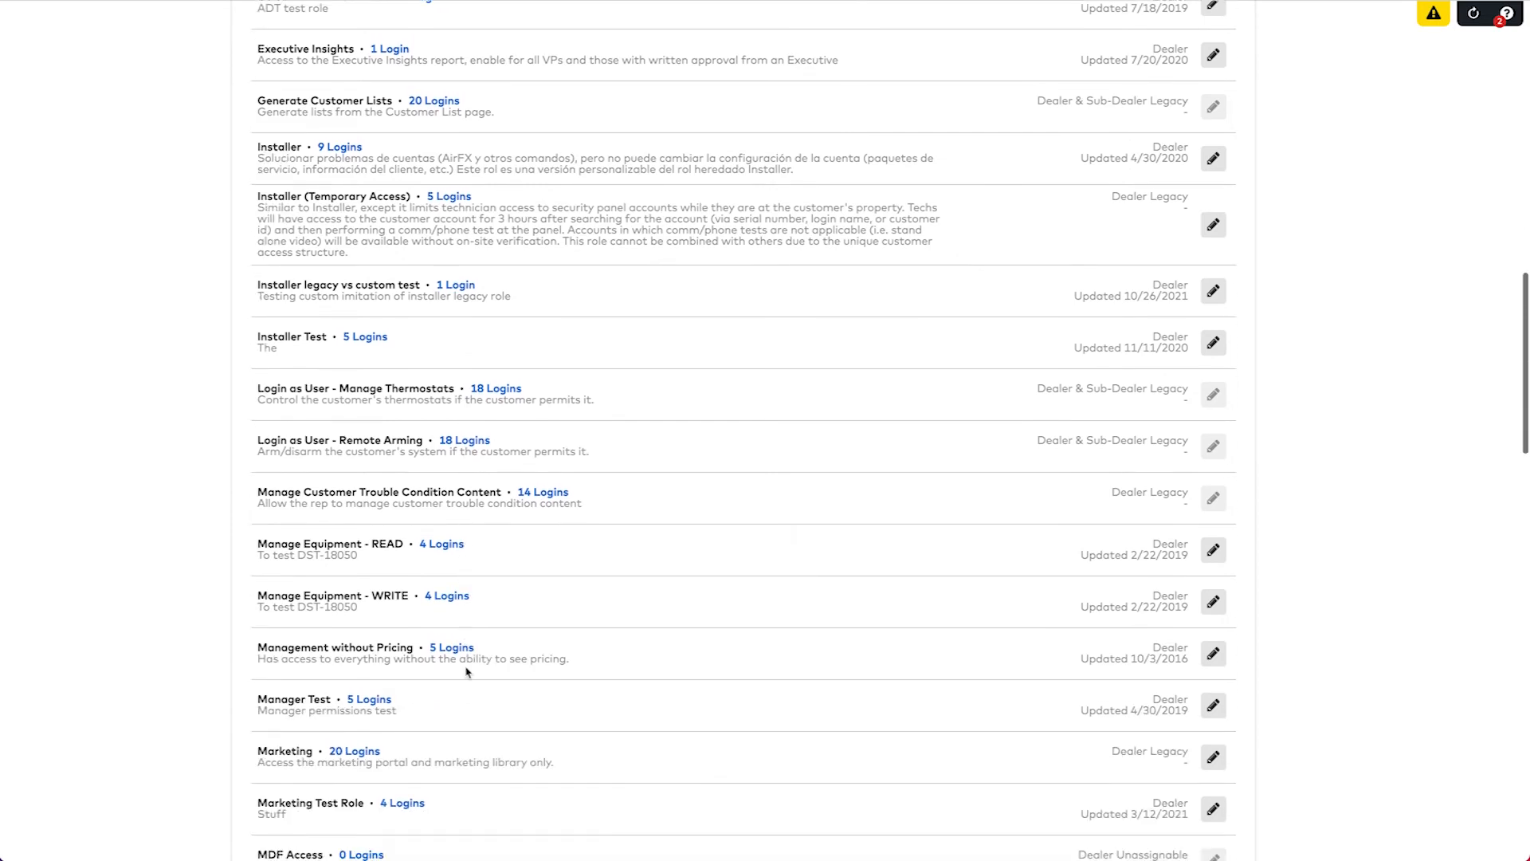
scroll(466, 672, down, 2)
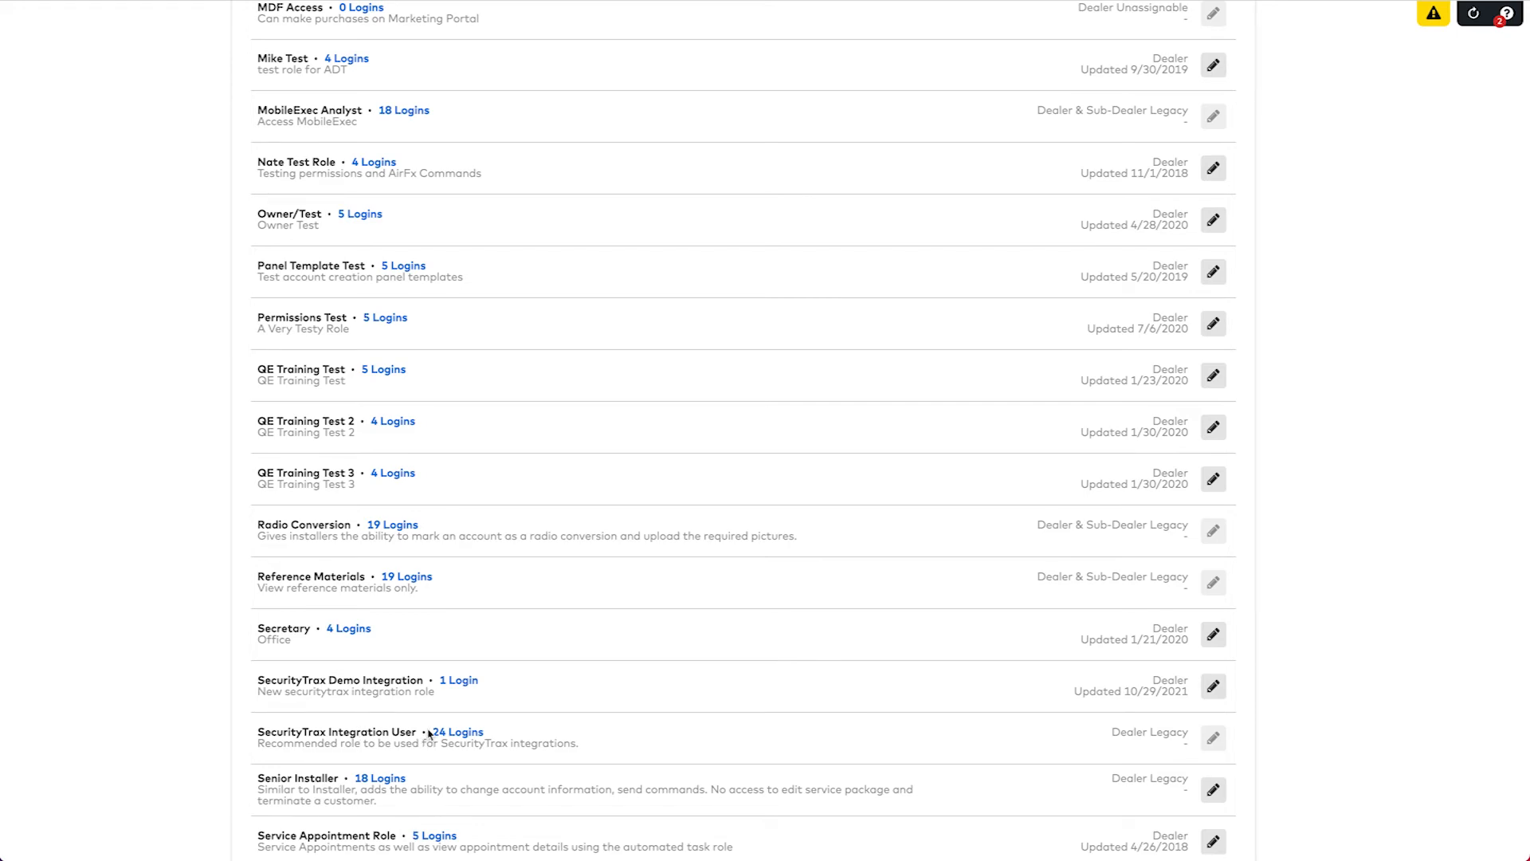
scroll(428, 735, down, 1)
scroll(429, 735, up, 20)
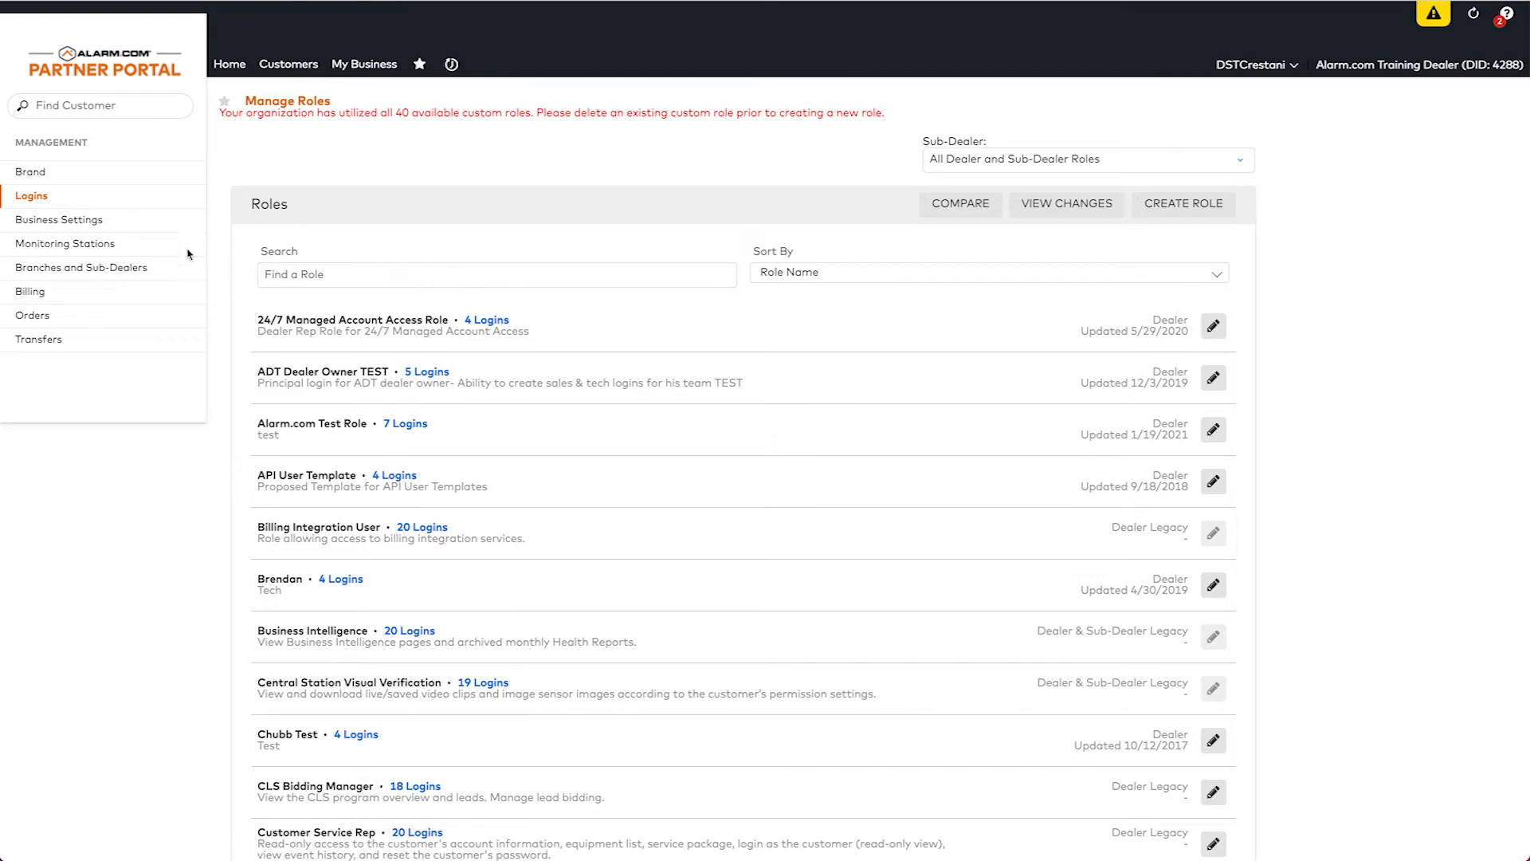
click(38, 197)
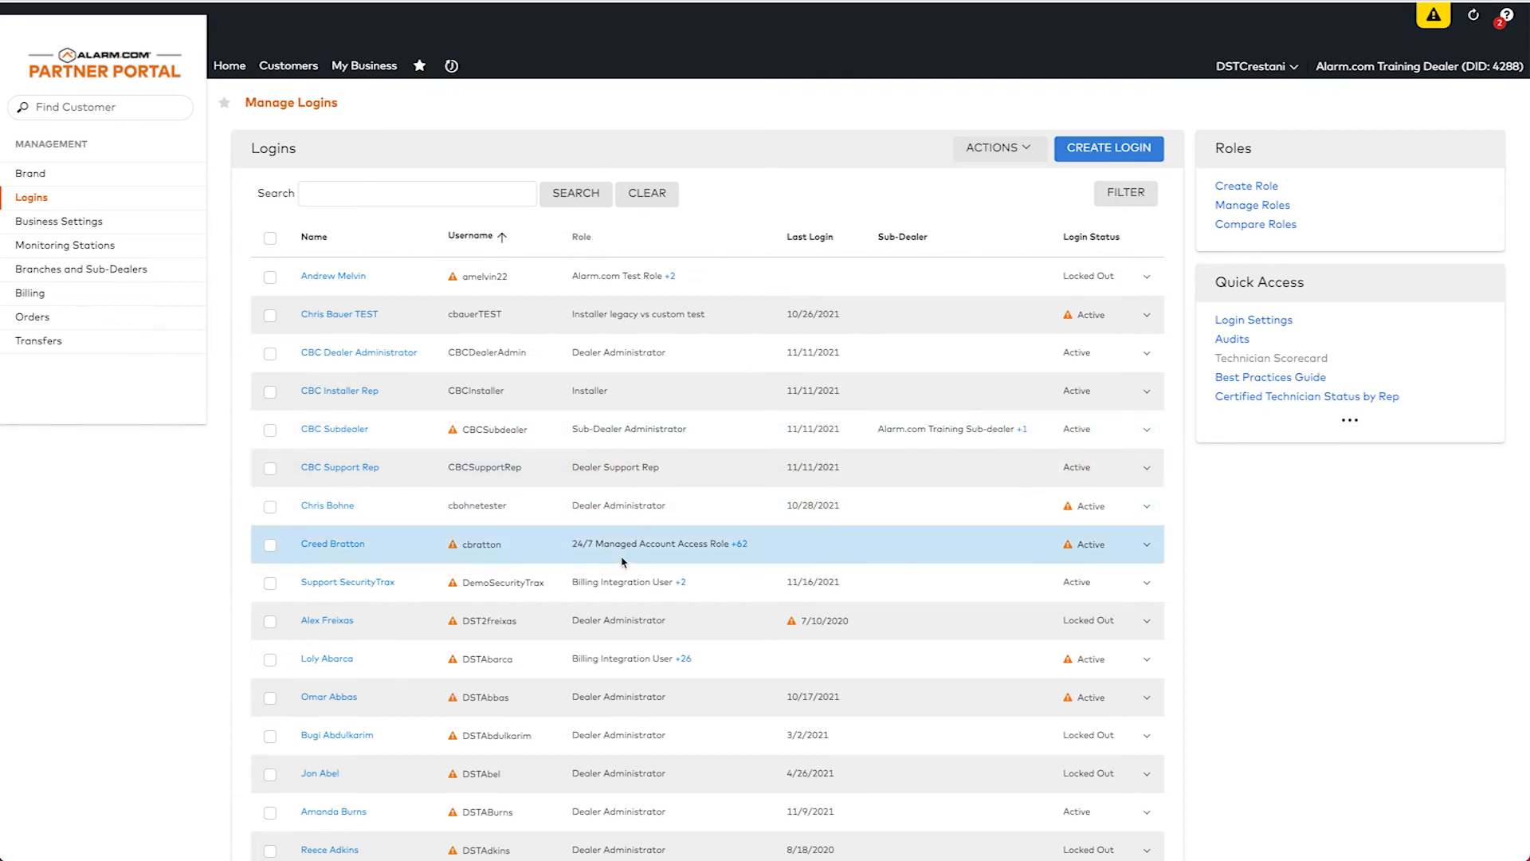
scroll(613, 550, down, 3)
scroll(624, 562, down, 2)
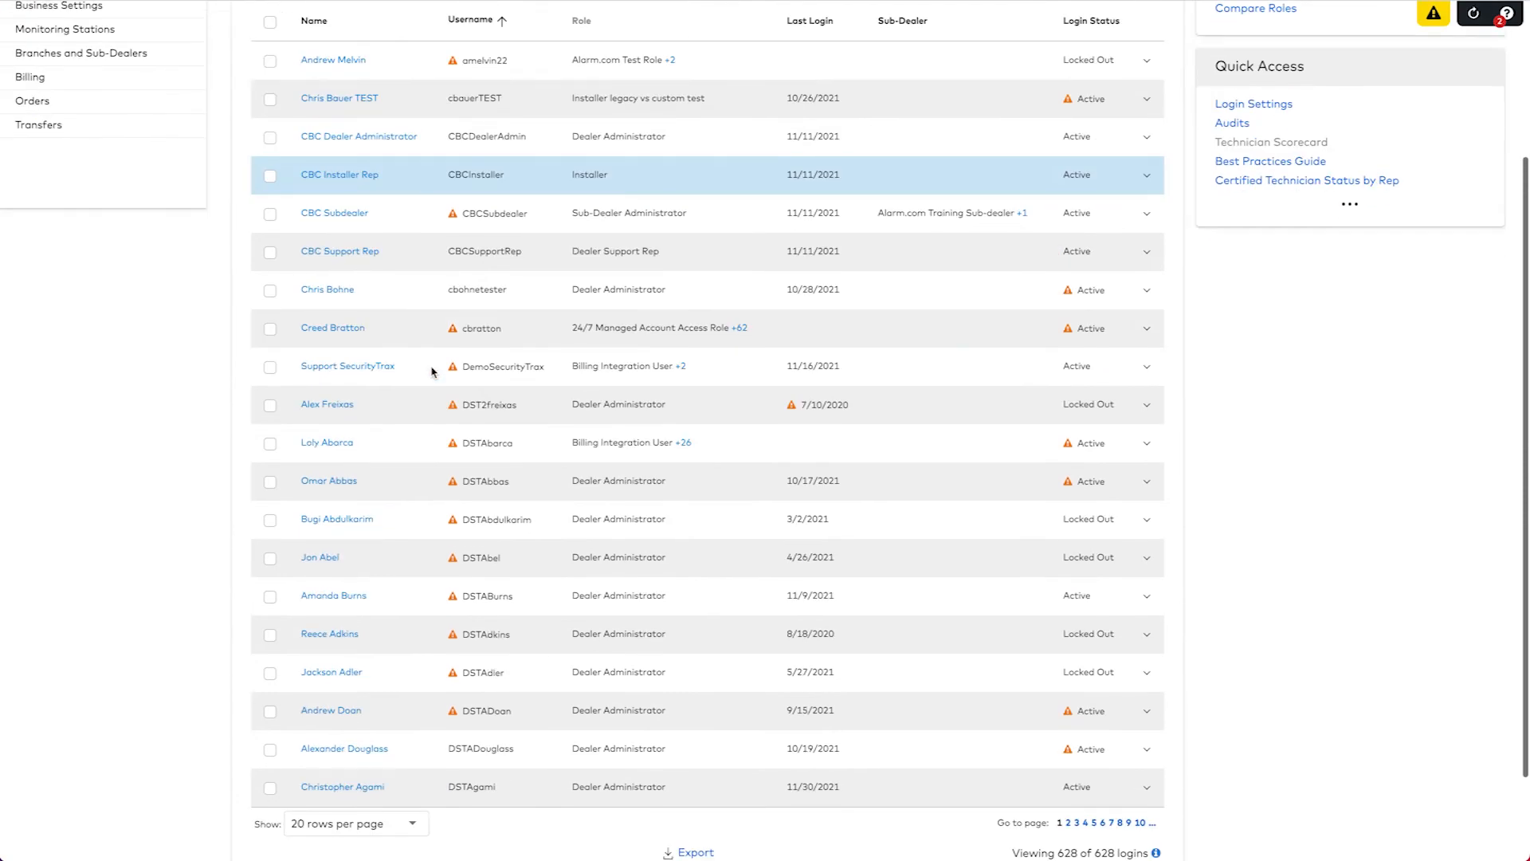
scroll(432, 372, down, 2)
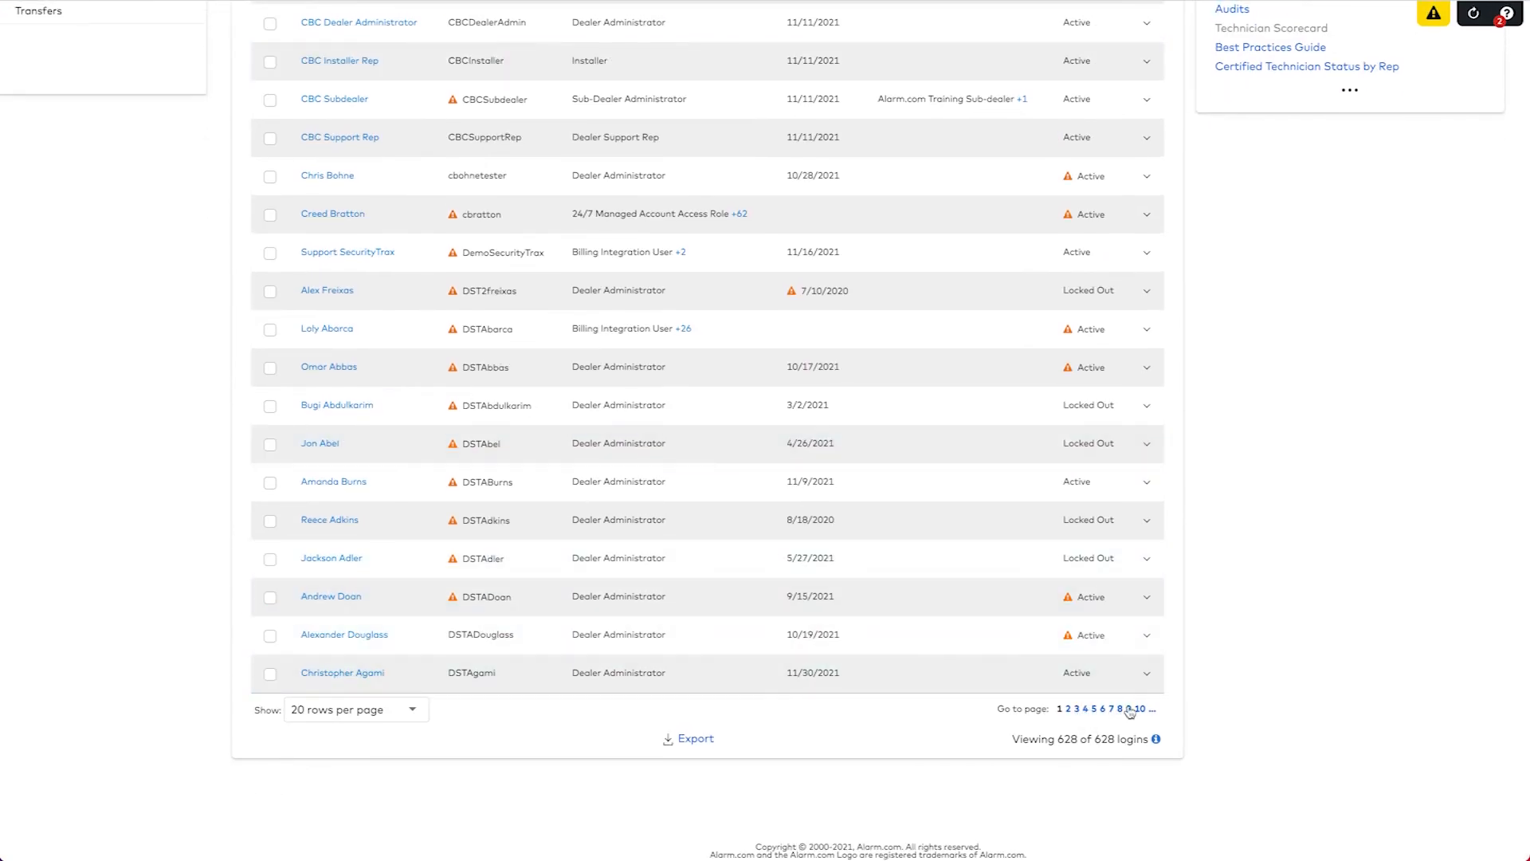
scroll(789, 516, up, 5)
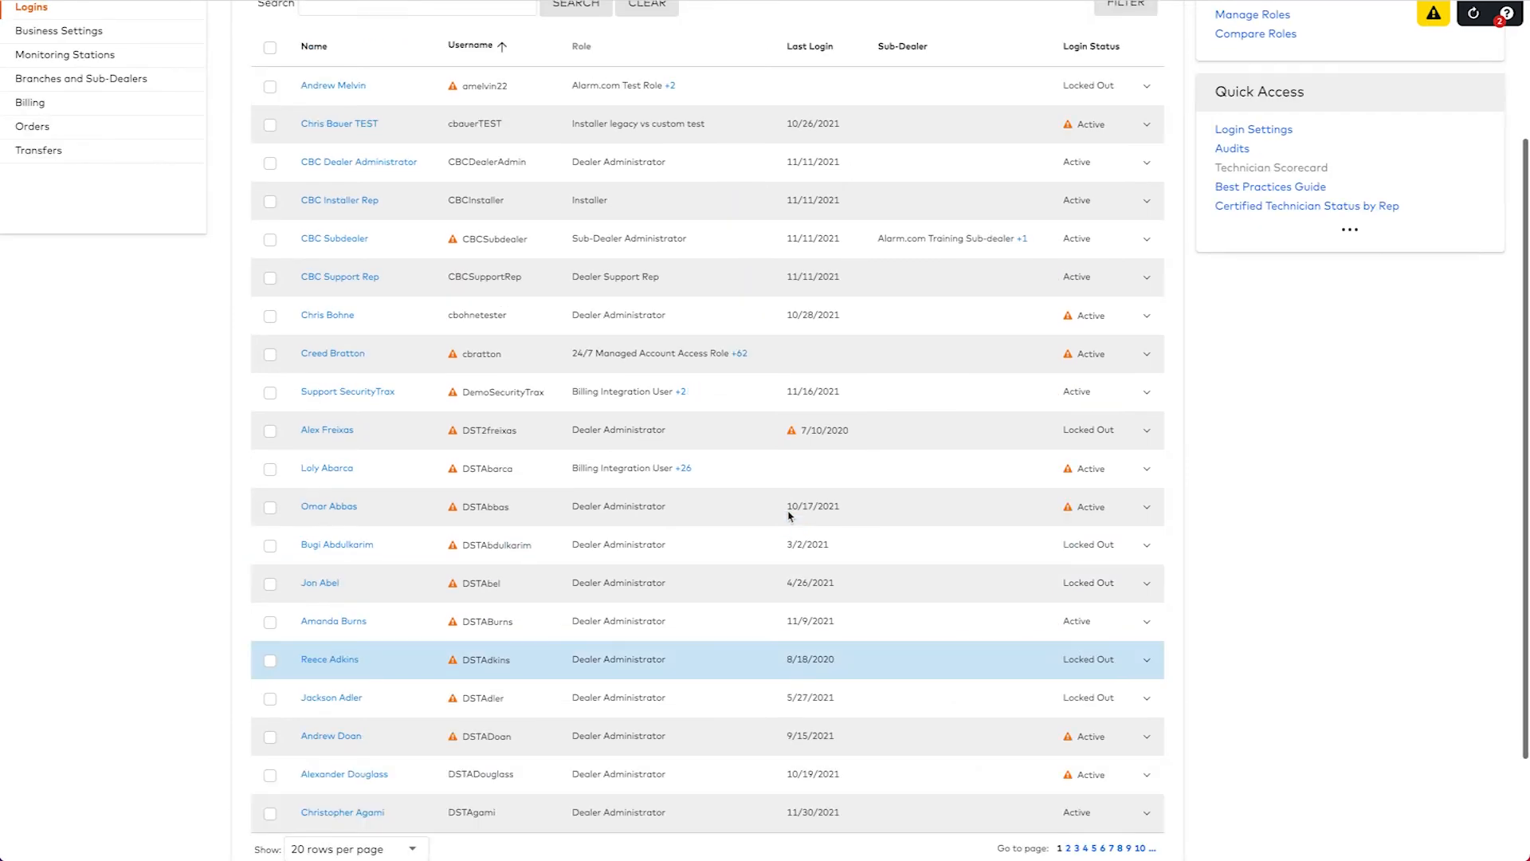
click(411, 198)
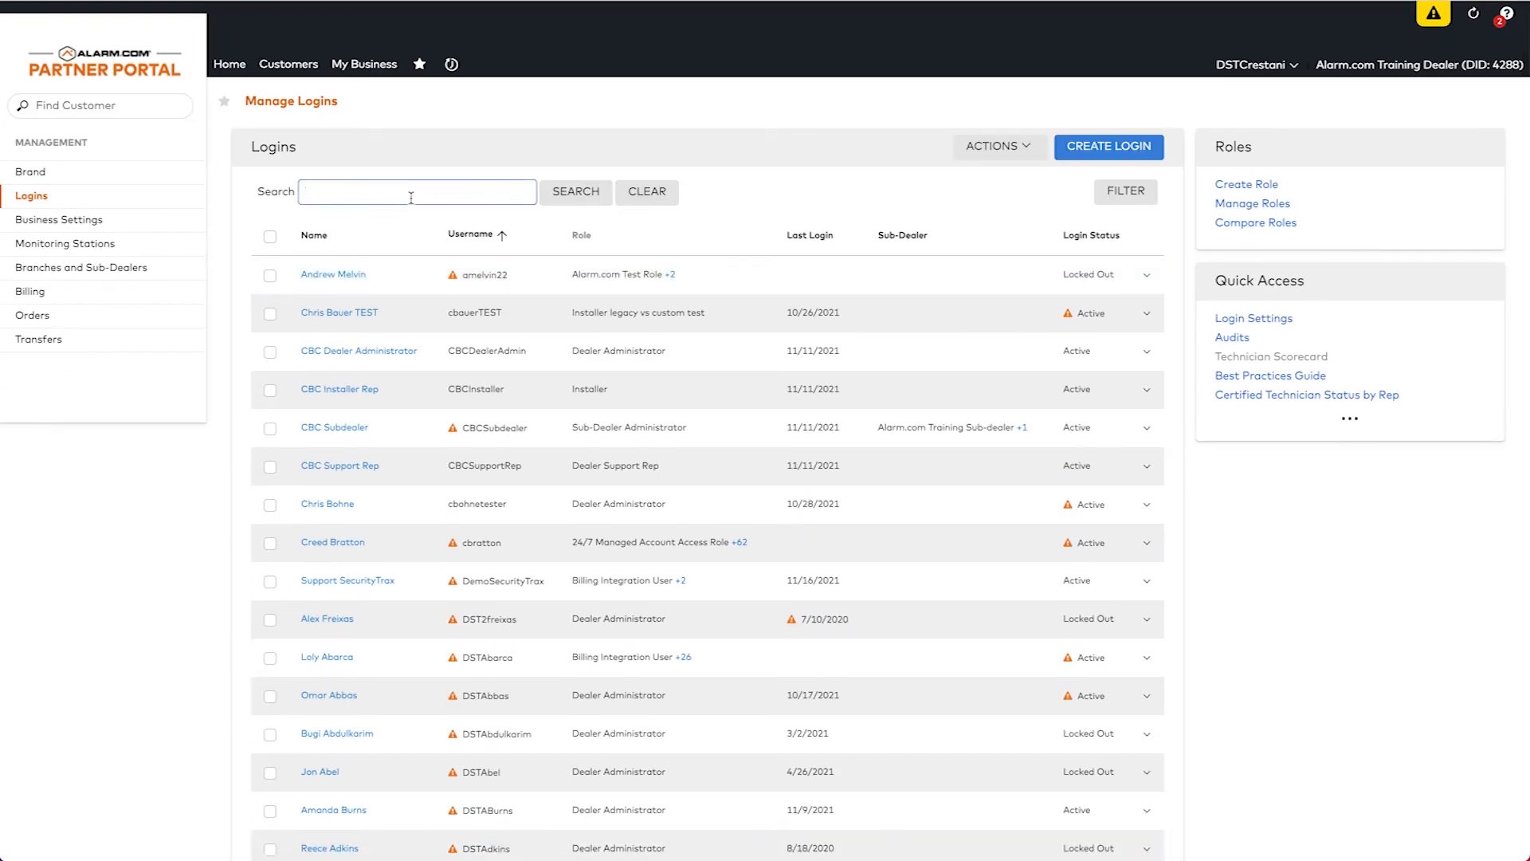
Search for 'vid' and open the Video Training login's profile.
text(vid)
click(407, 227)
click(578, 196)
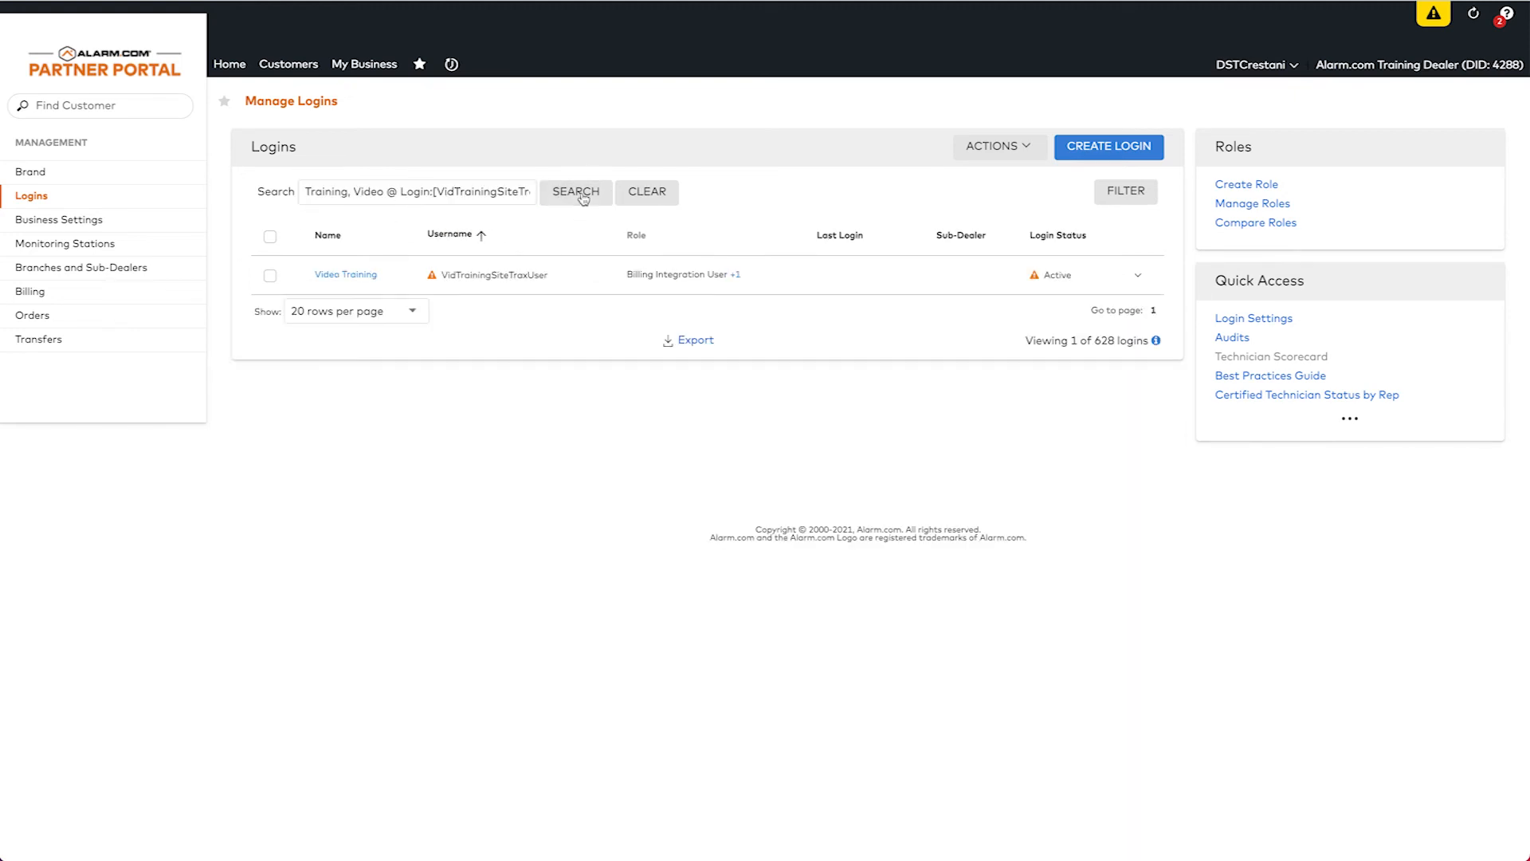
click(355, 277)
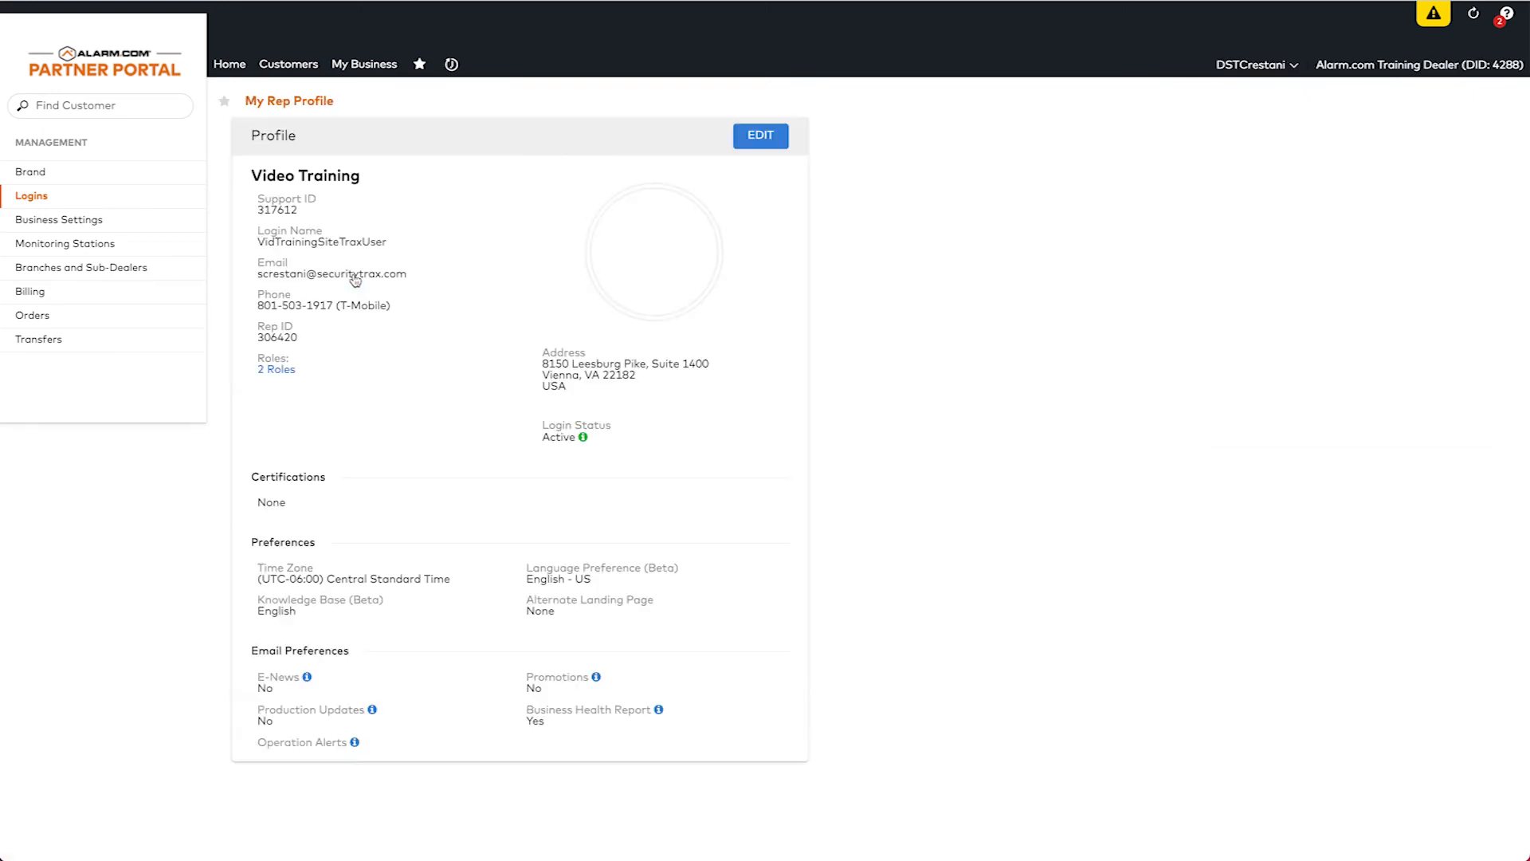
Add the SecurityTrax Demo Integration custom dealer role to the Video Training login and save.
click(760, 137)
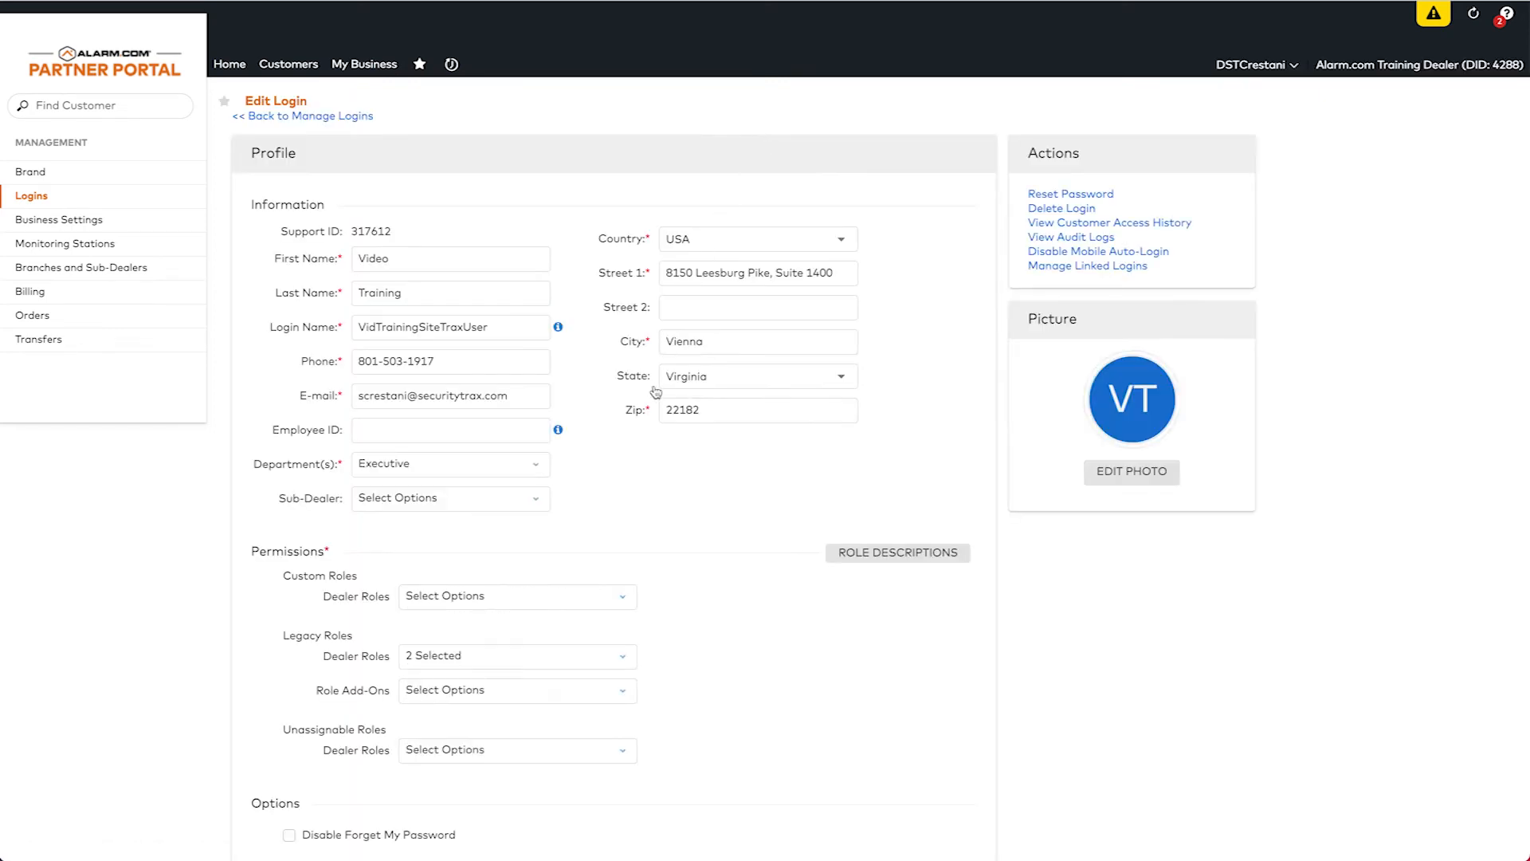
scroll(645, 456, down, 4)
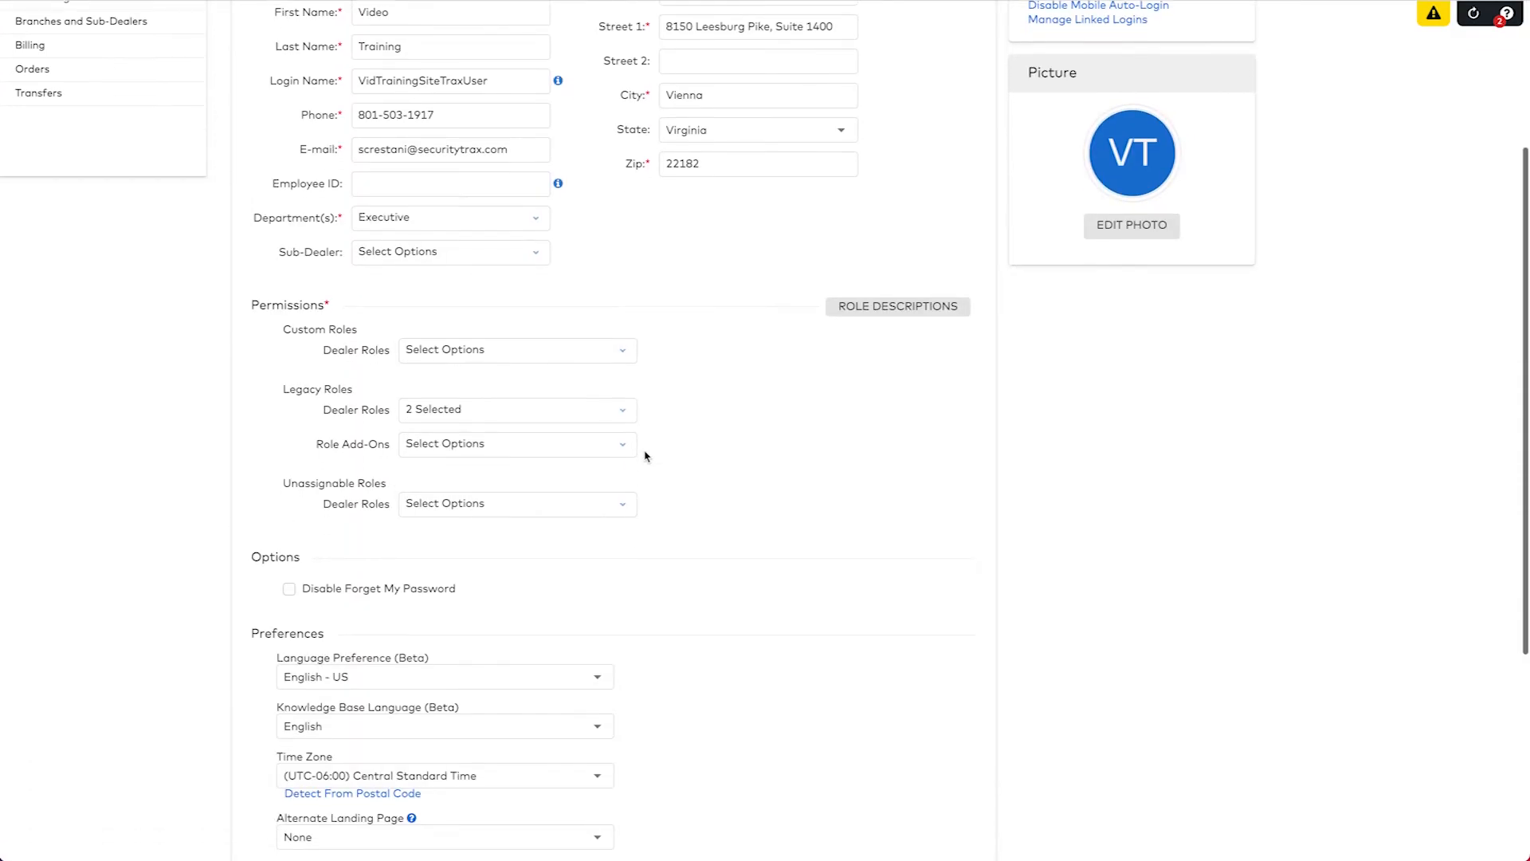
click(460, 308)
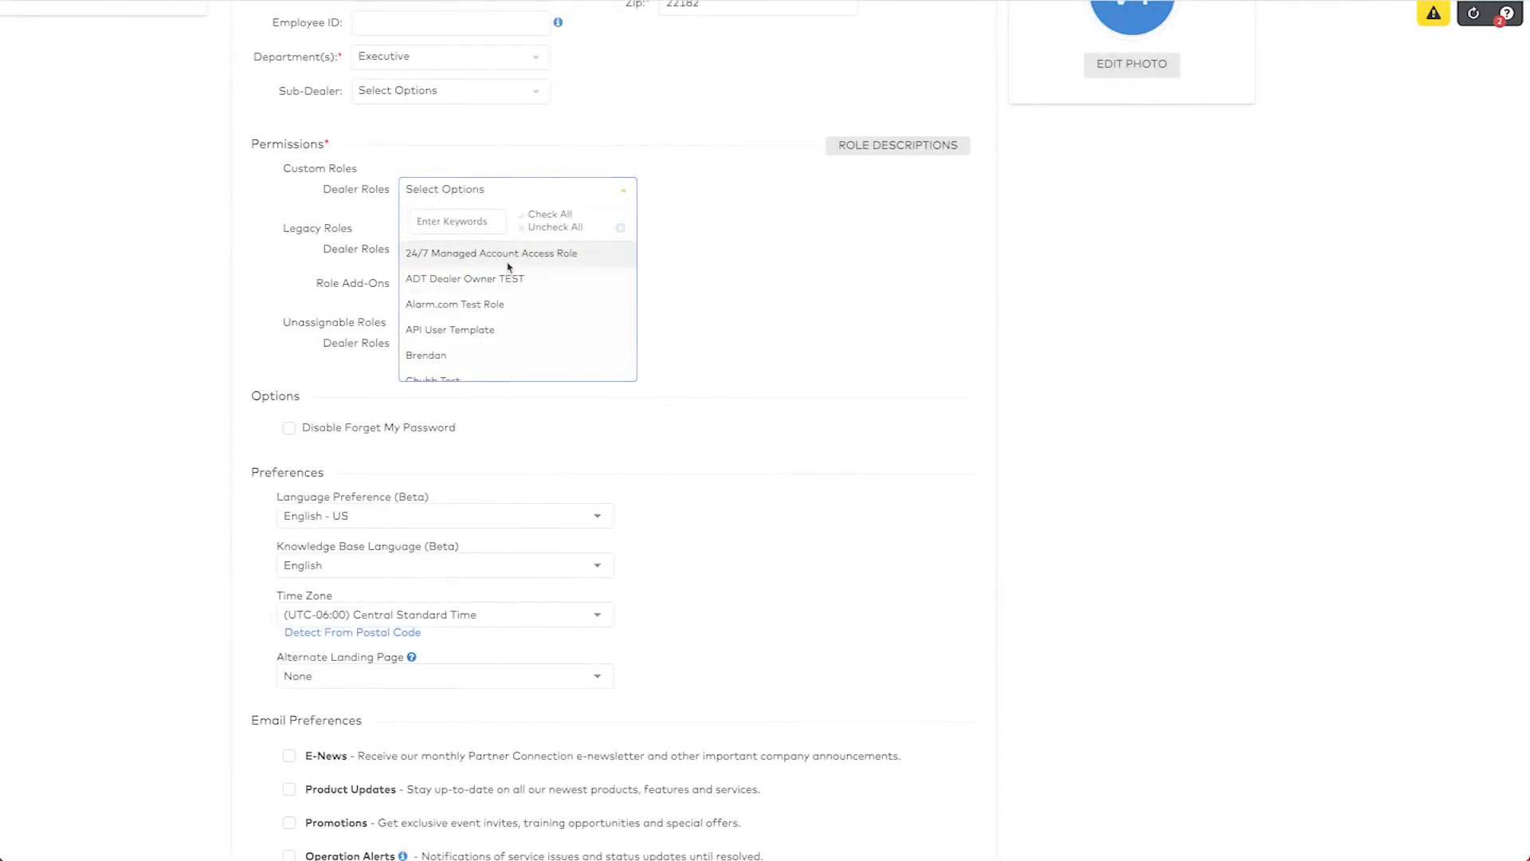
scroll(508, 319, down, 4)
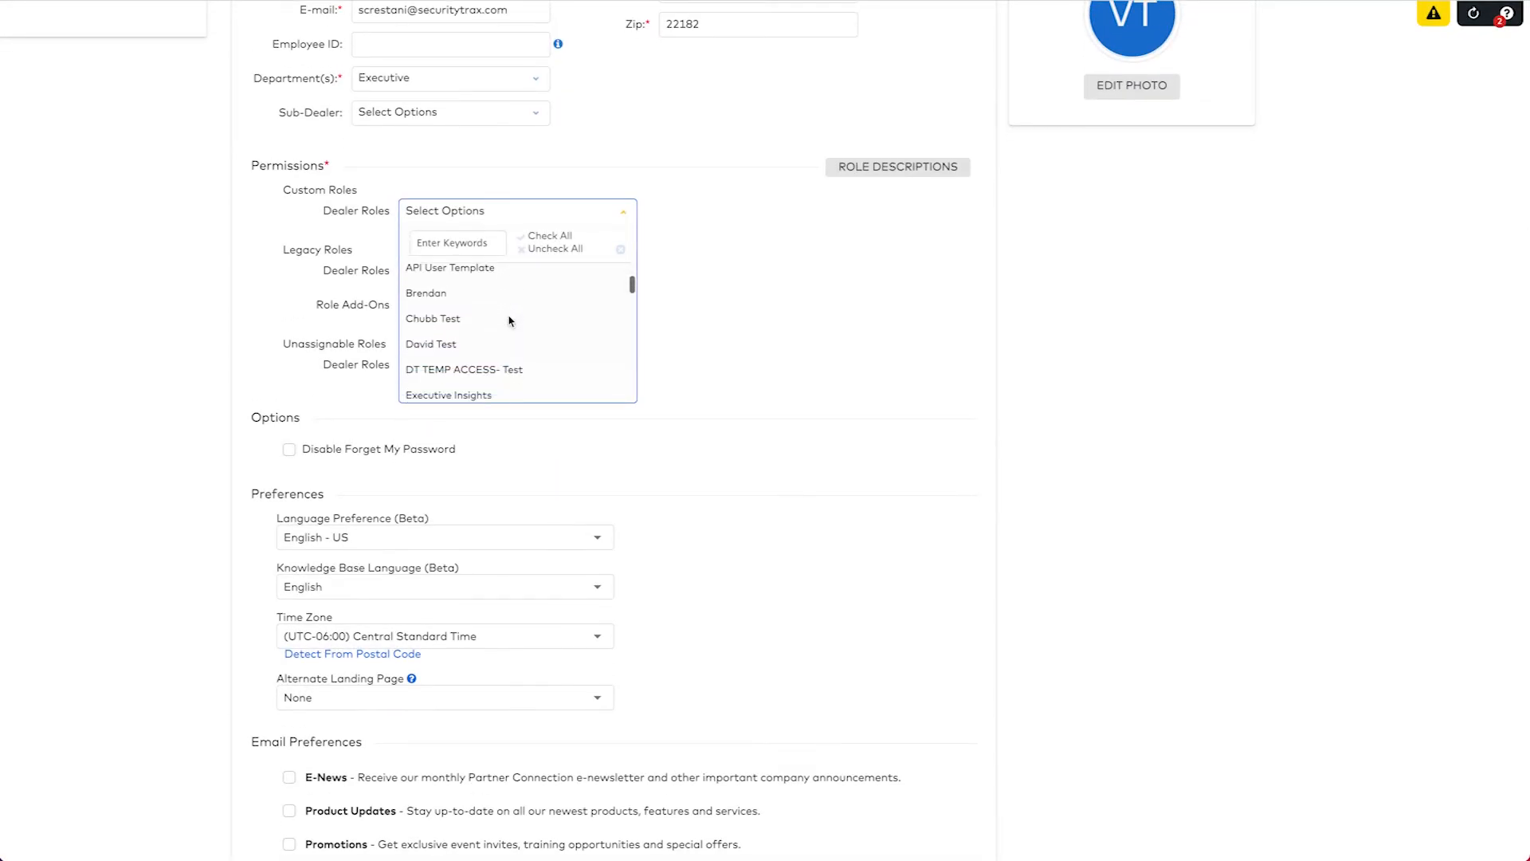
scroll(509, 320, down, 6)
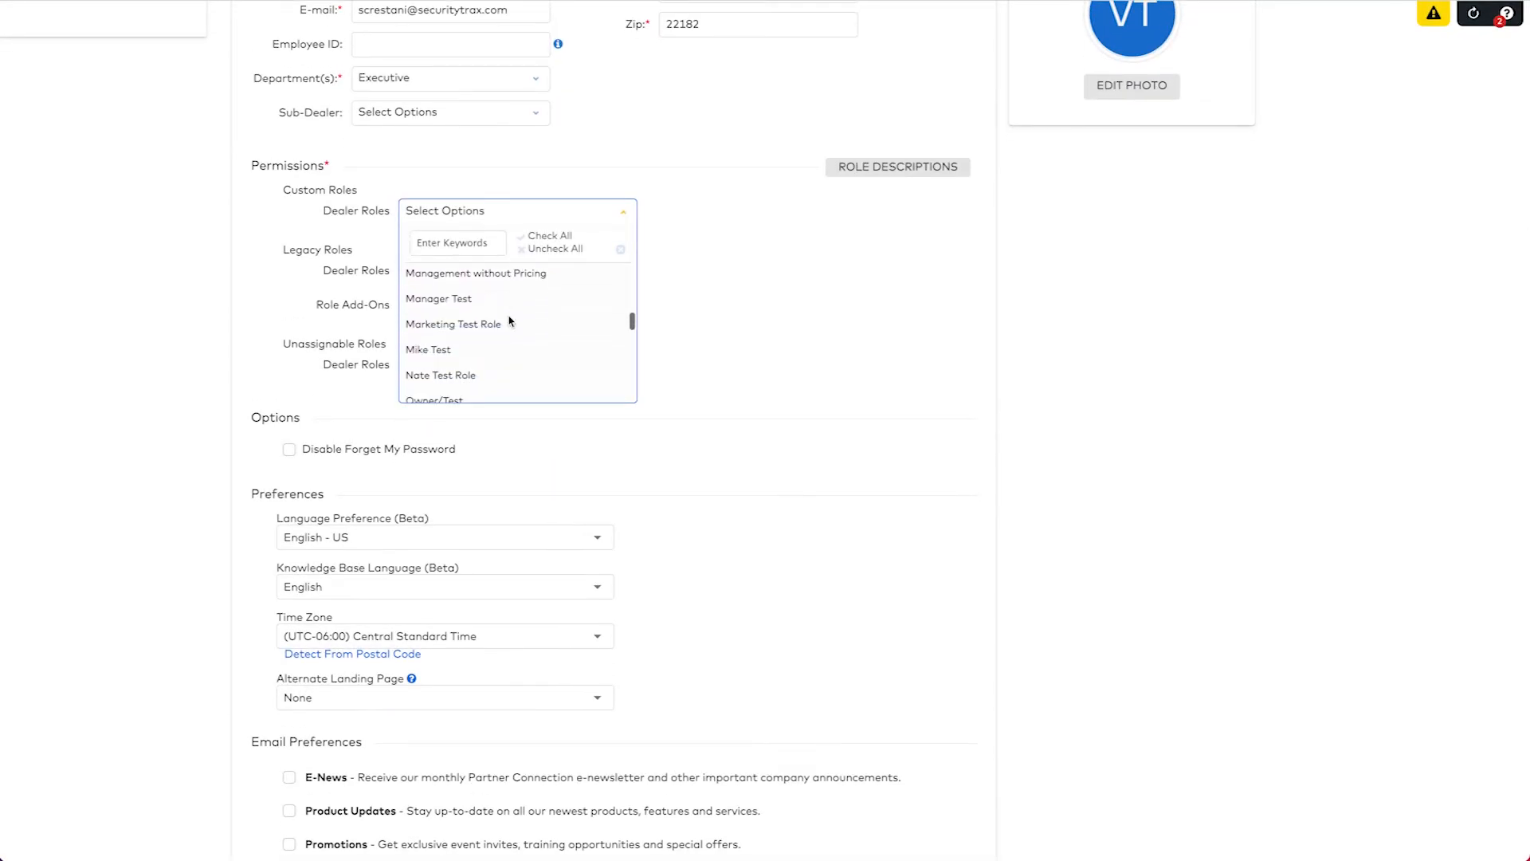
scroll(510, 321, down, 1)
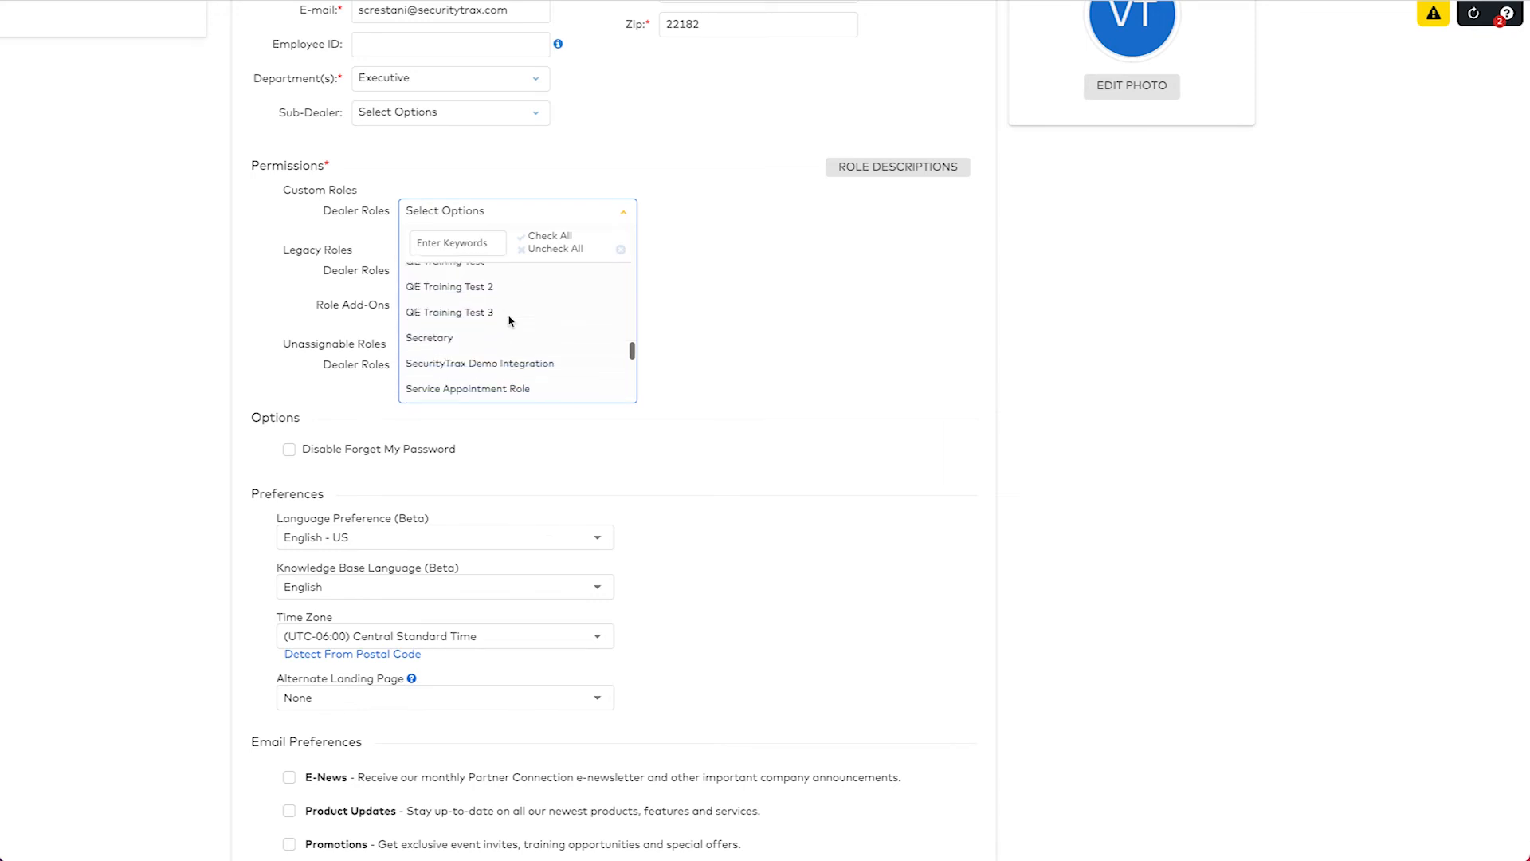
click(500, 365)
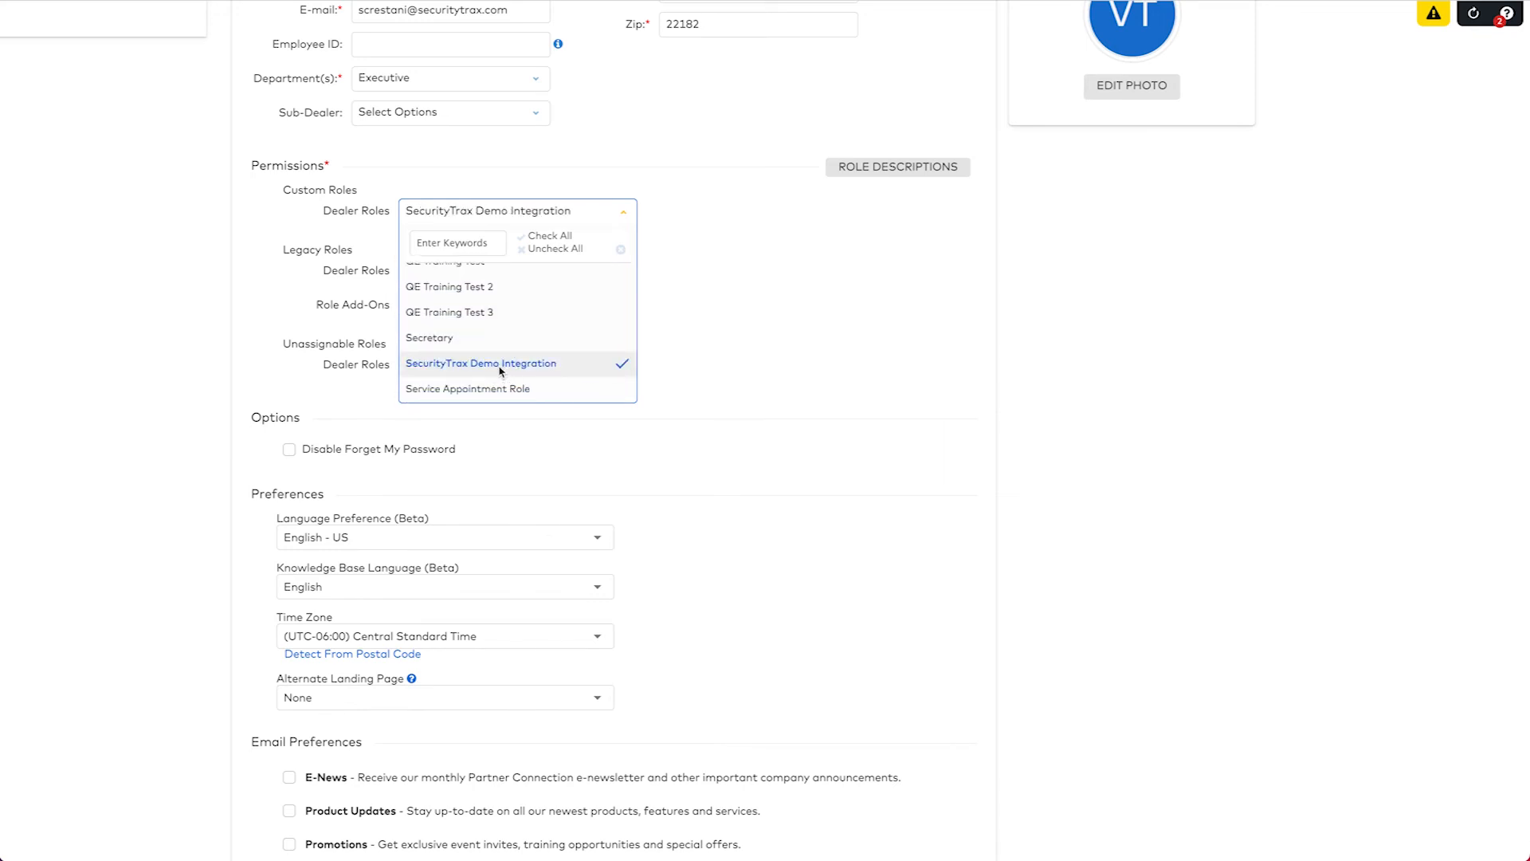
click(670, 322)
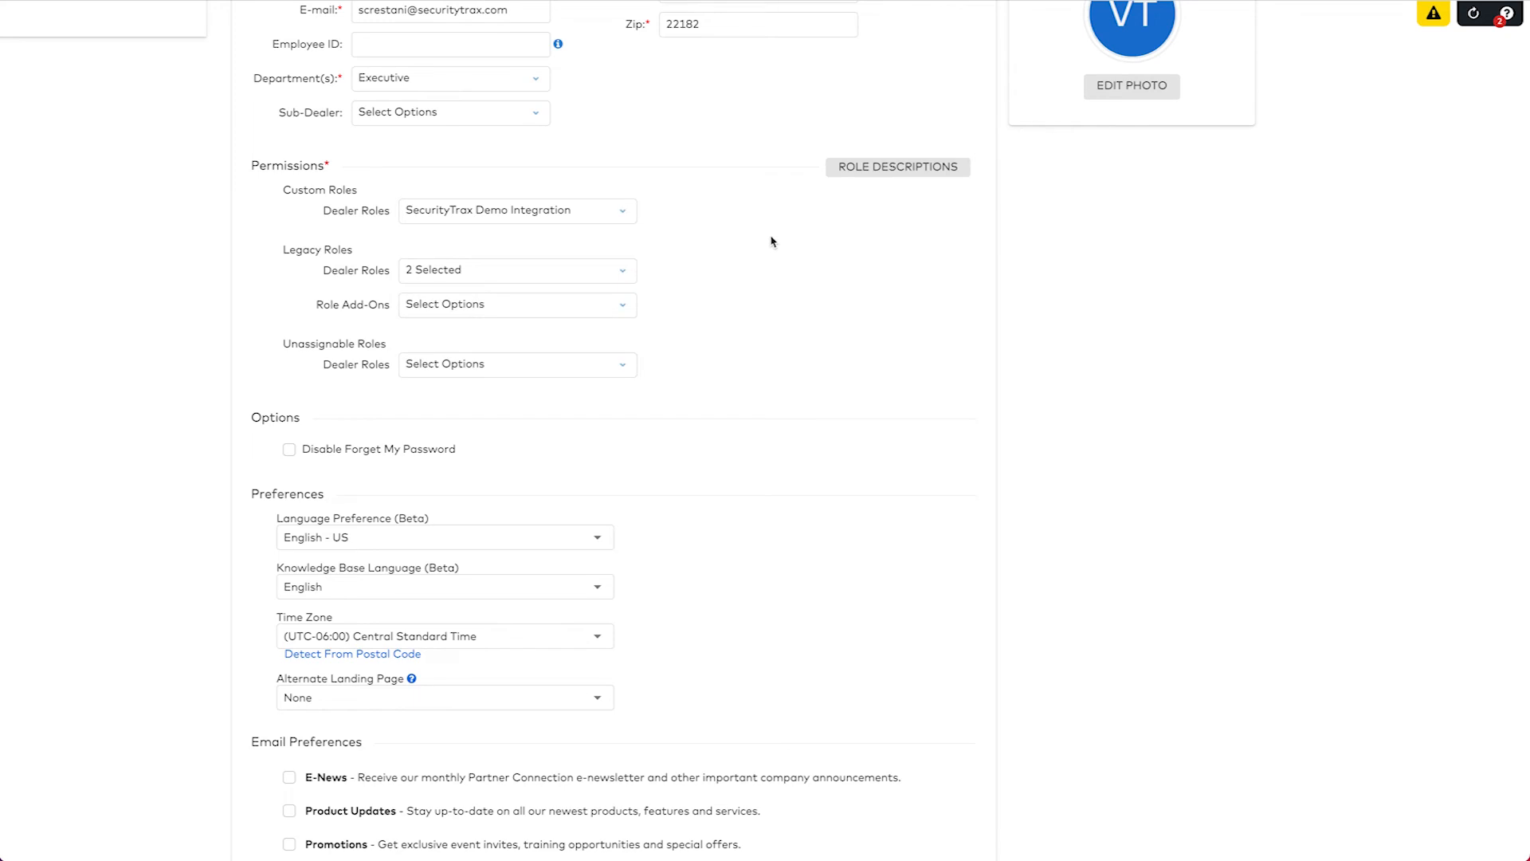
scroll(771, 243, down, 3)
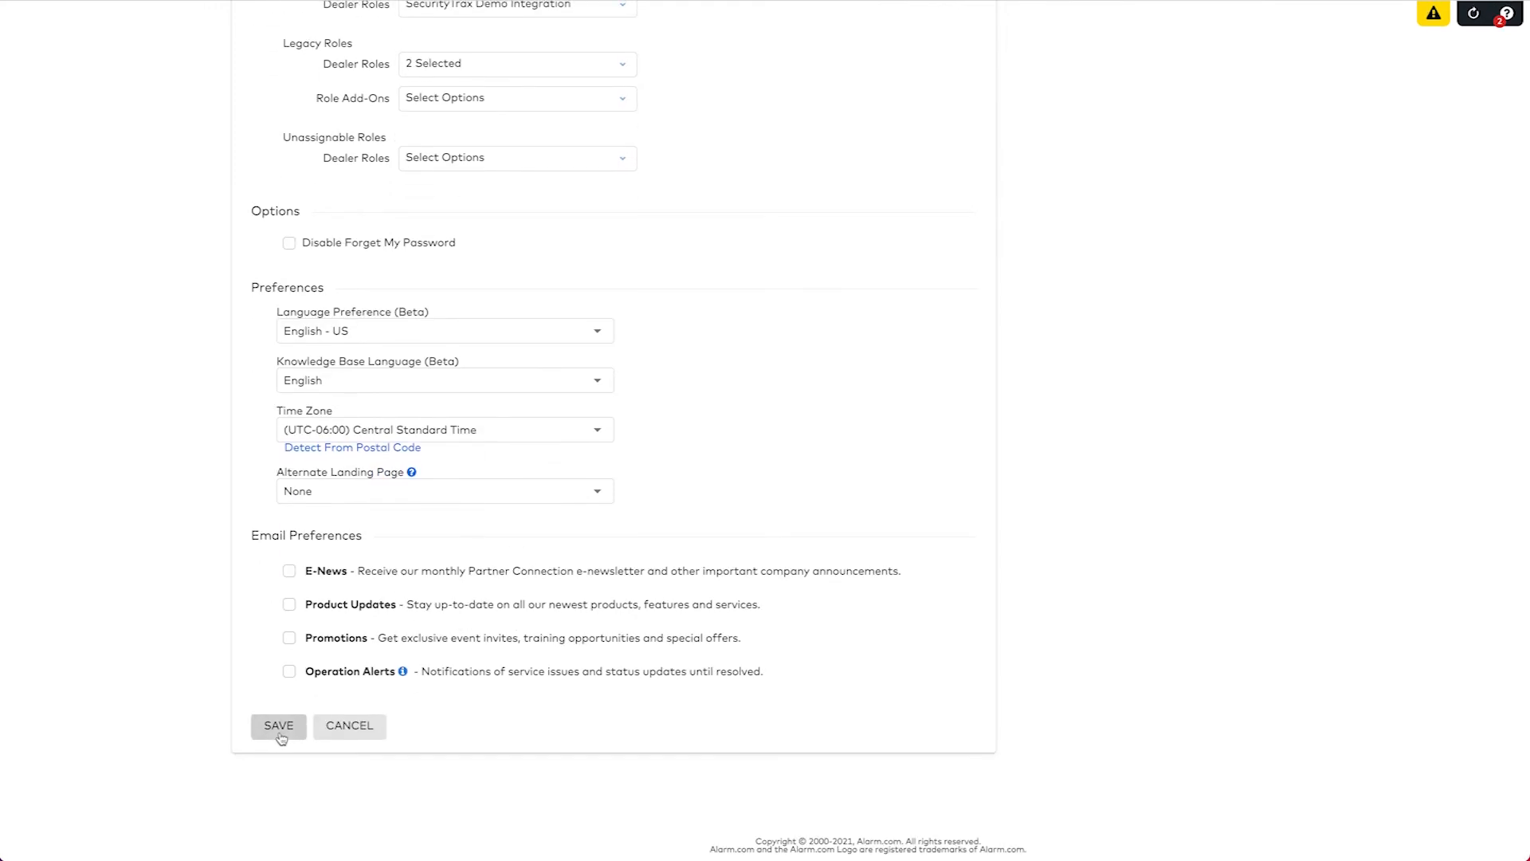
click(279, 726)
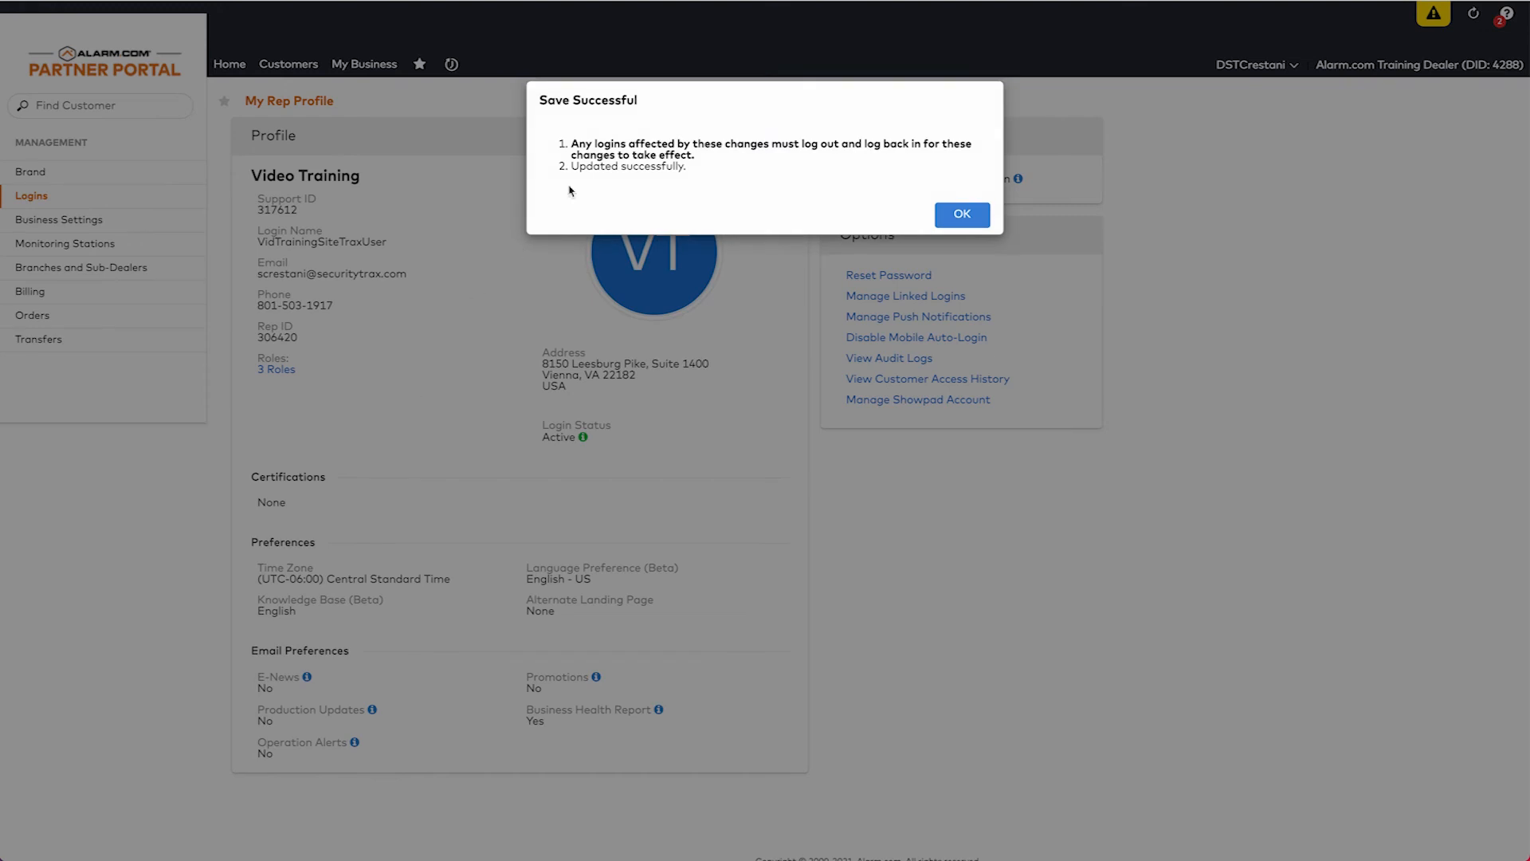
Dismiss the Save Successful message and go to Business Settings.
click(964, 216)
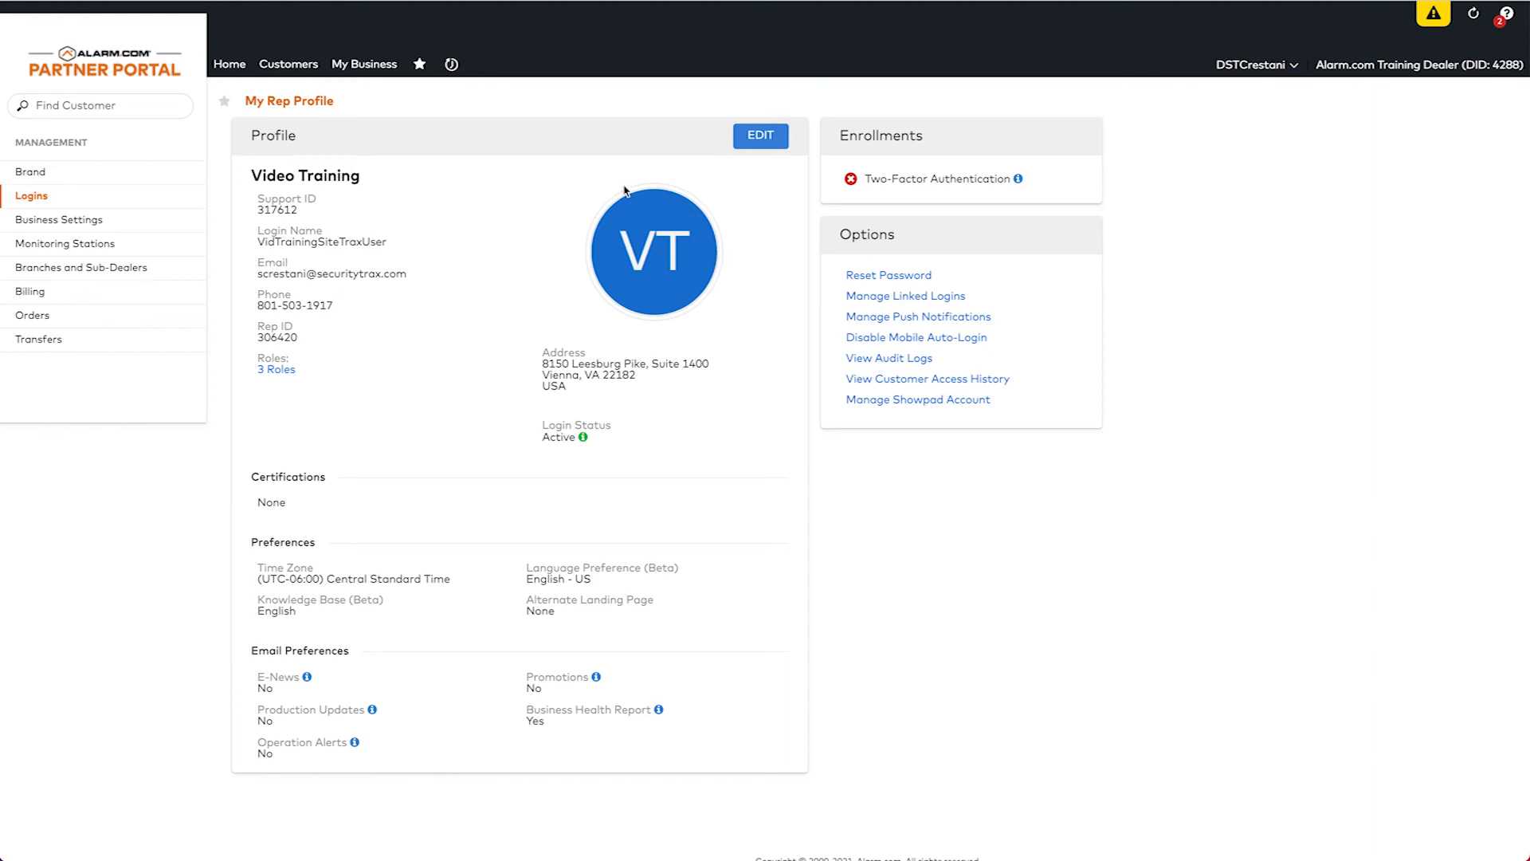
click(67, 221)
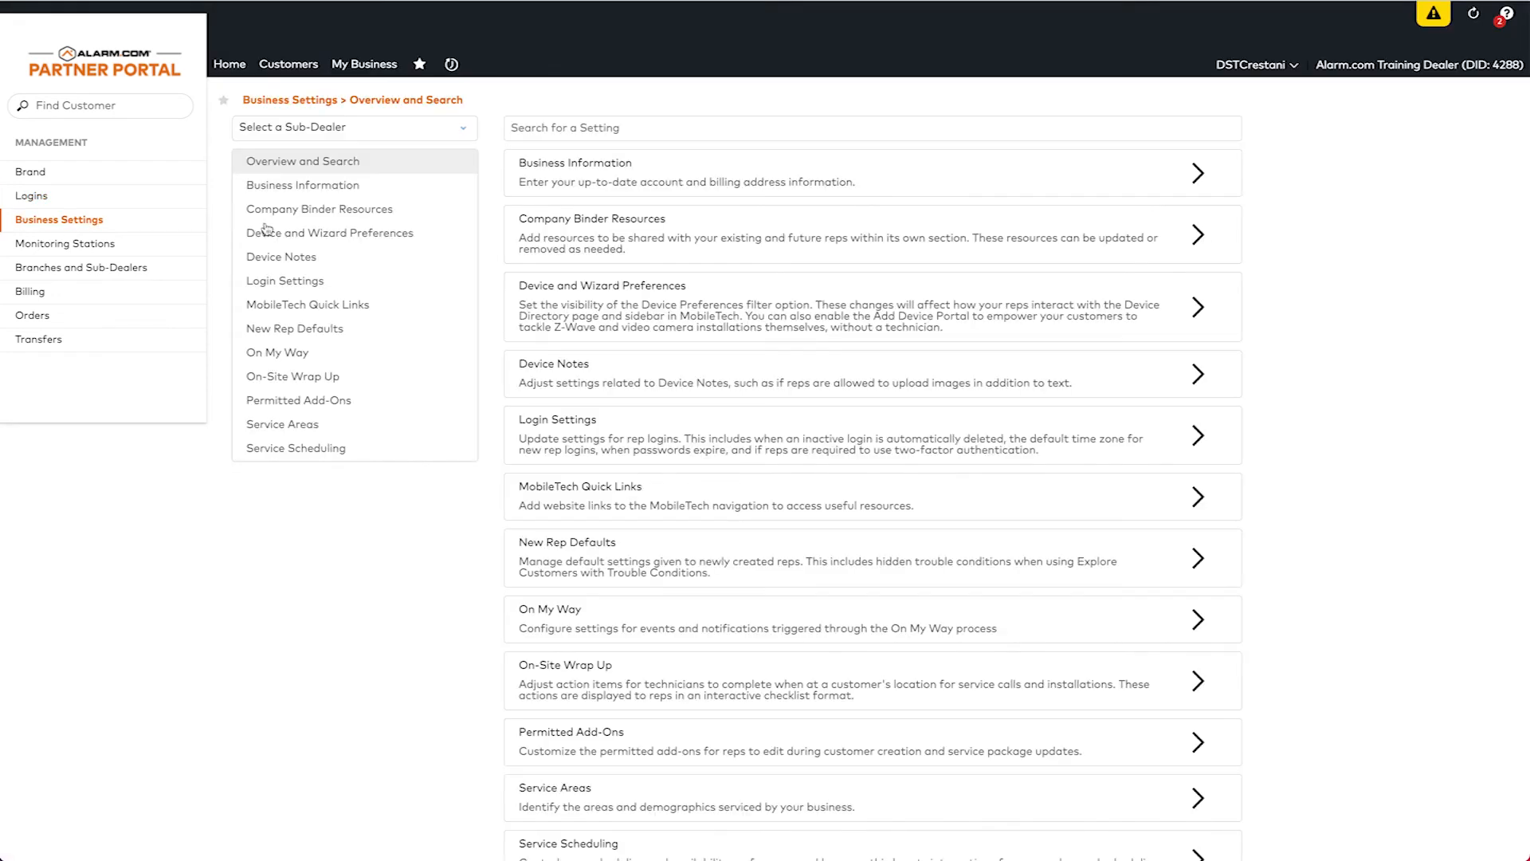
Open Login Settings and manage the Login Settings Exemptions.
click(307, 284)
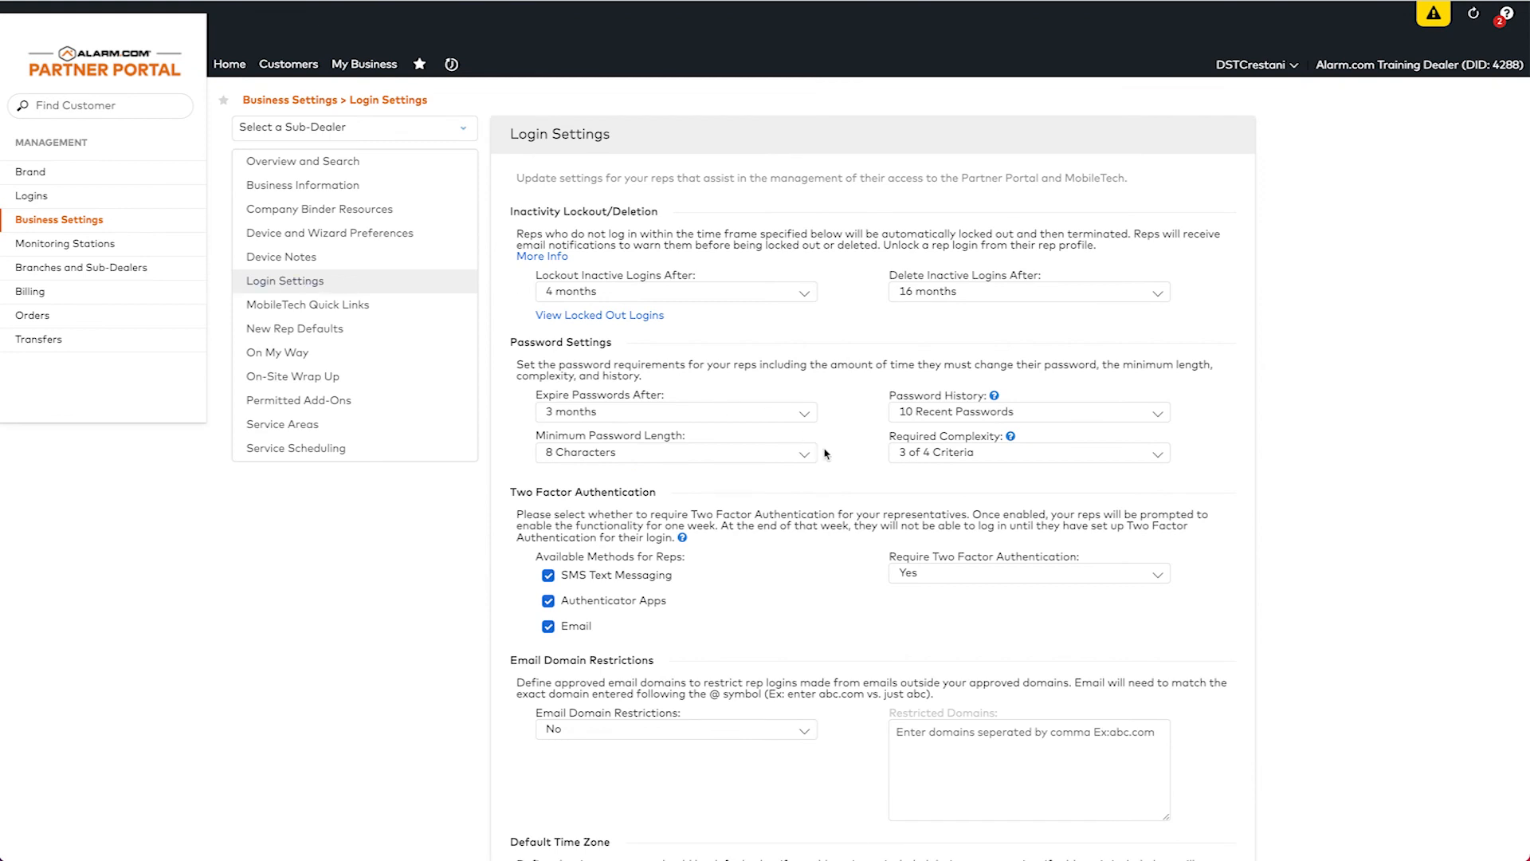
scroll(825, 454, down, 3)
scroll(825, 454, down, 3)
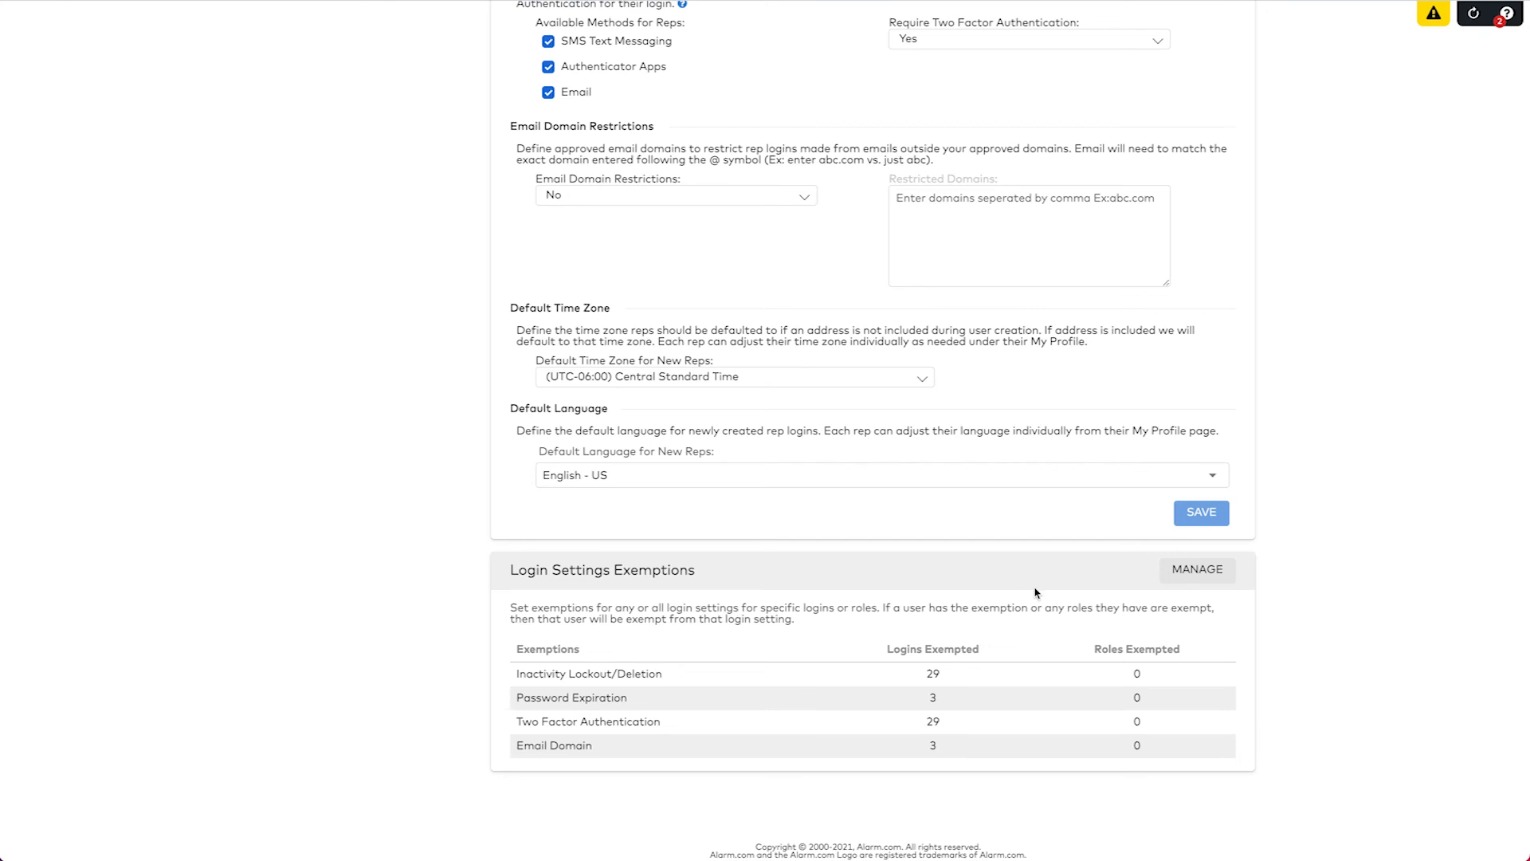
click(1193, 572)
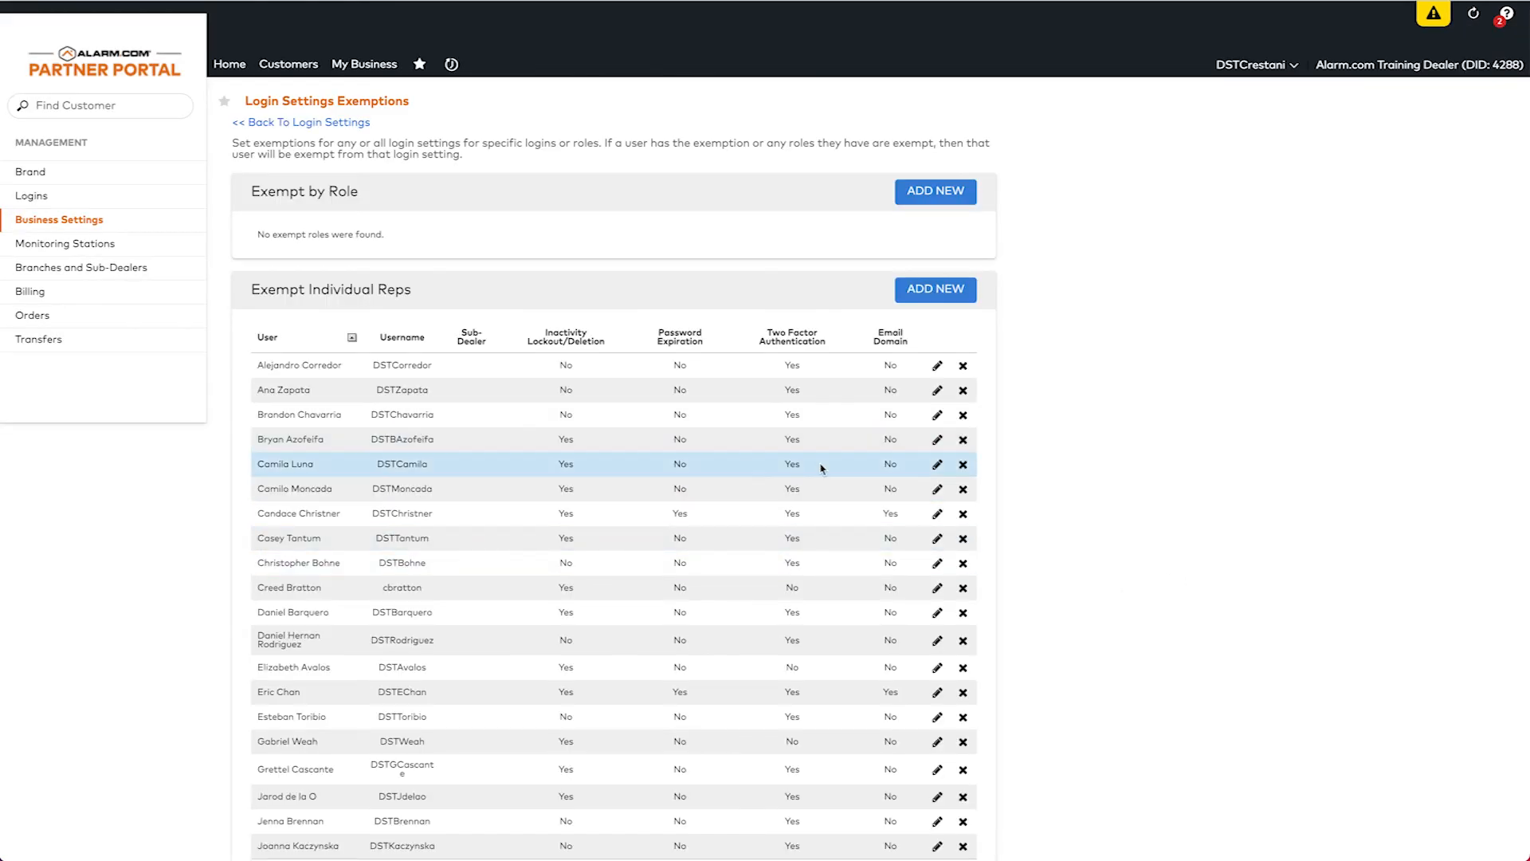
Show page 2 of Exempt Individual Reps to find the Video Training login.
scroll(821, 468, down, 3)
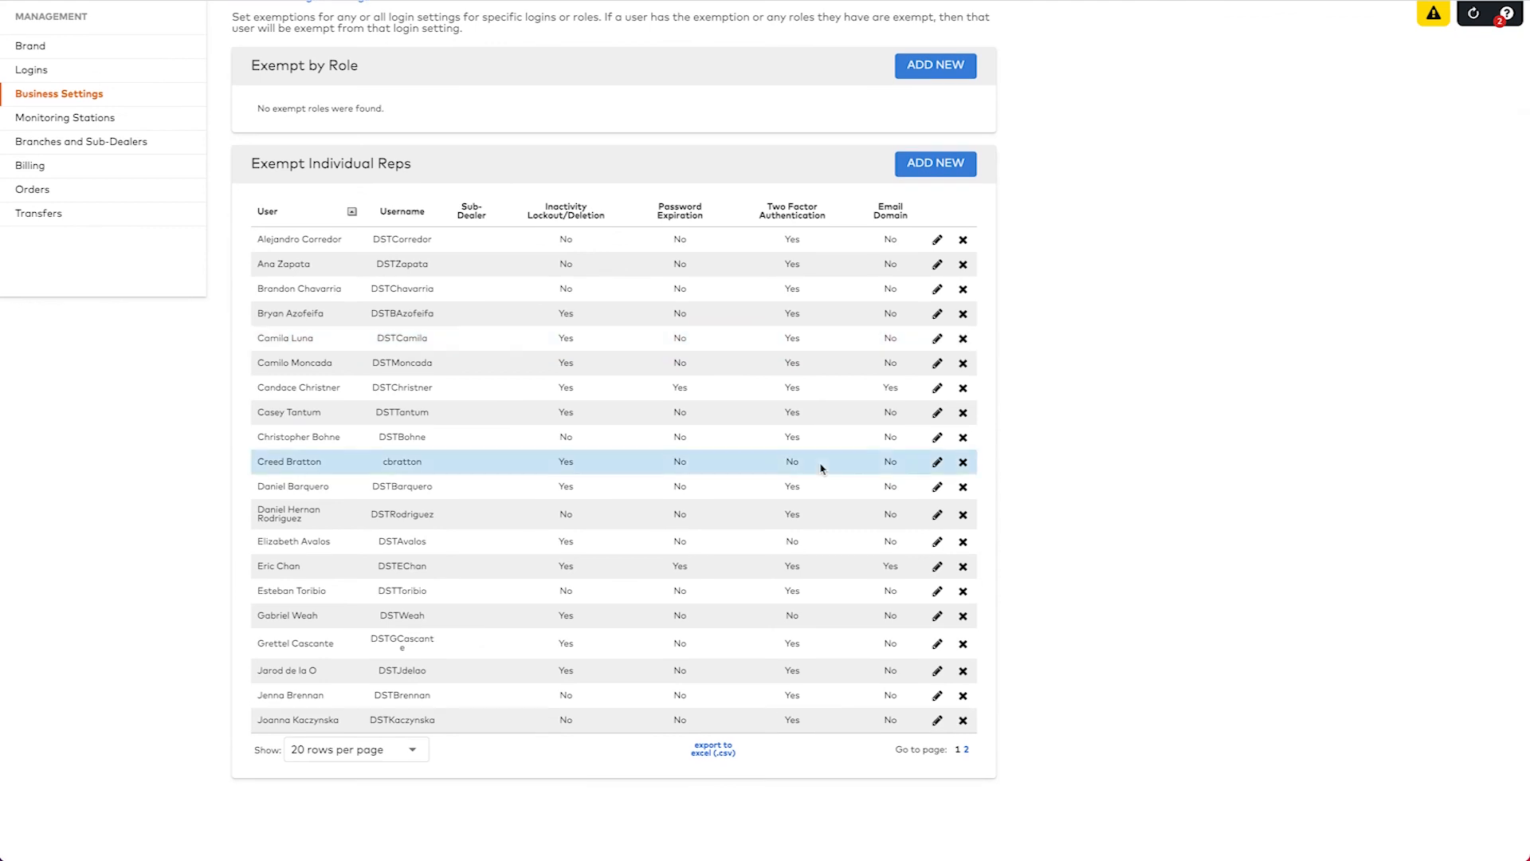
click(966, 750)
scroll(451, 502, down, 3)
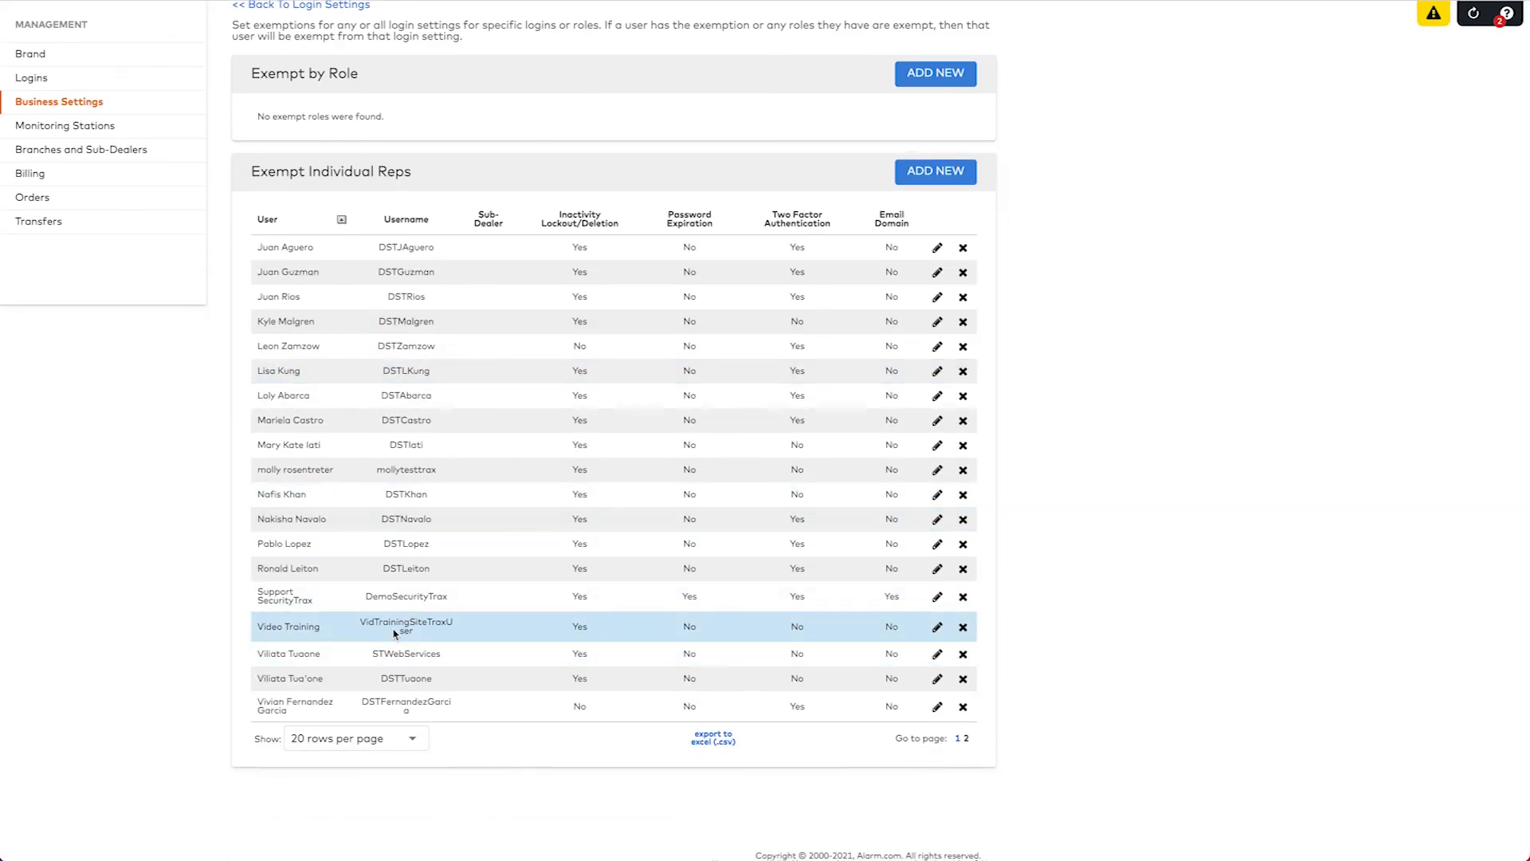
Add Password Expiration, Two Factor Authentication and Email Domain exemptions to the Video Training login, then save.
click(937, 627)
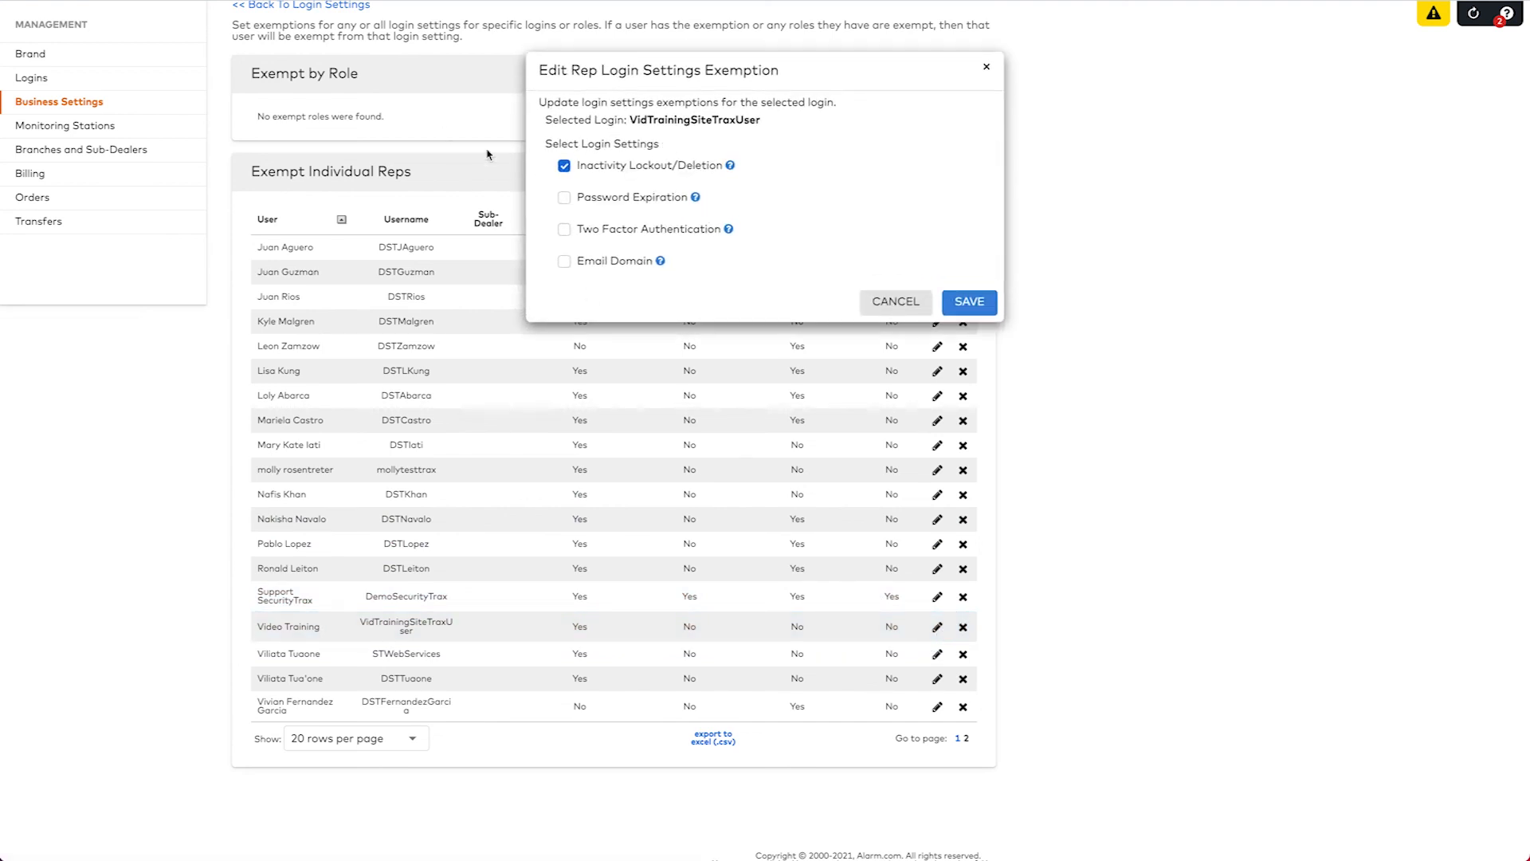
click(565, 199)
click(565, 230)
click(565, 262)
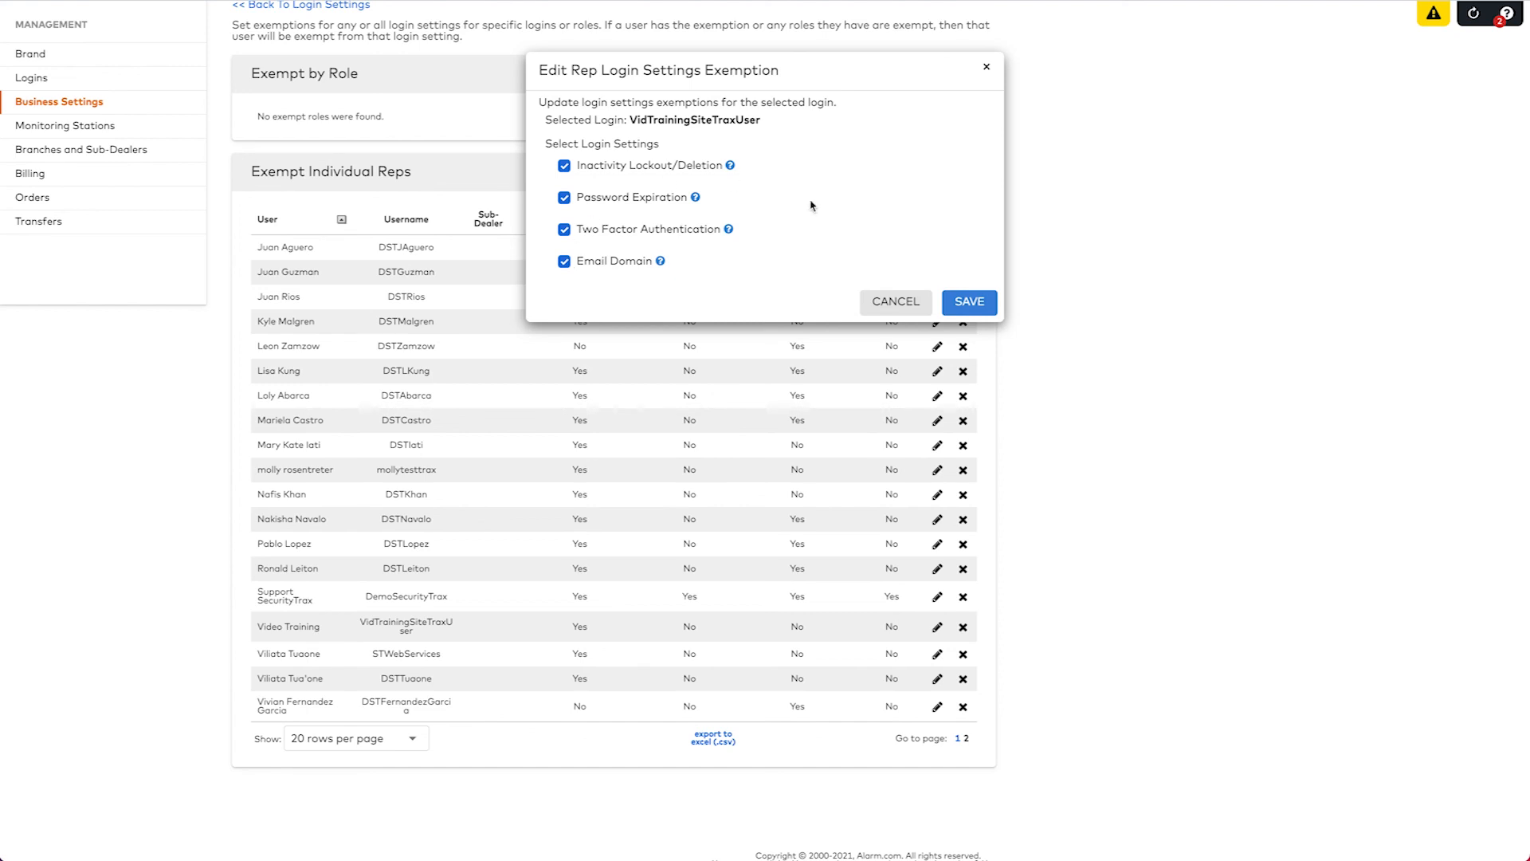
click(979, 307)
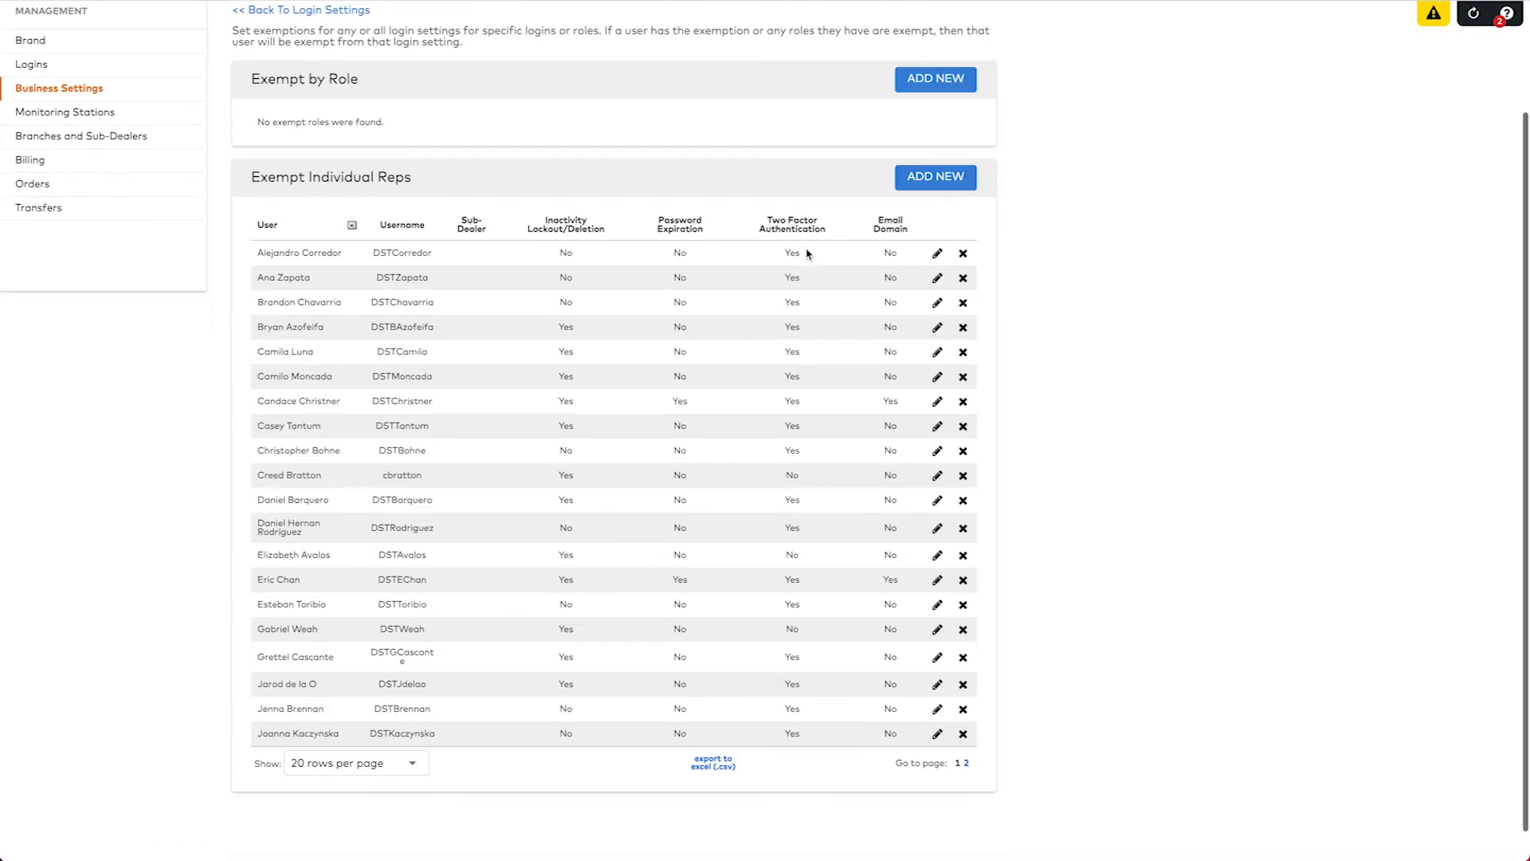
scroll(806, 253, down, 1)
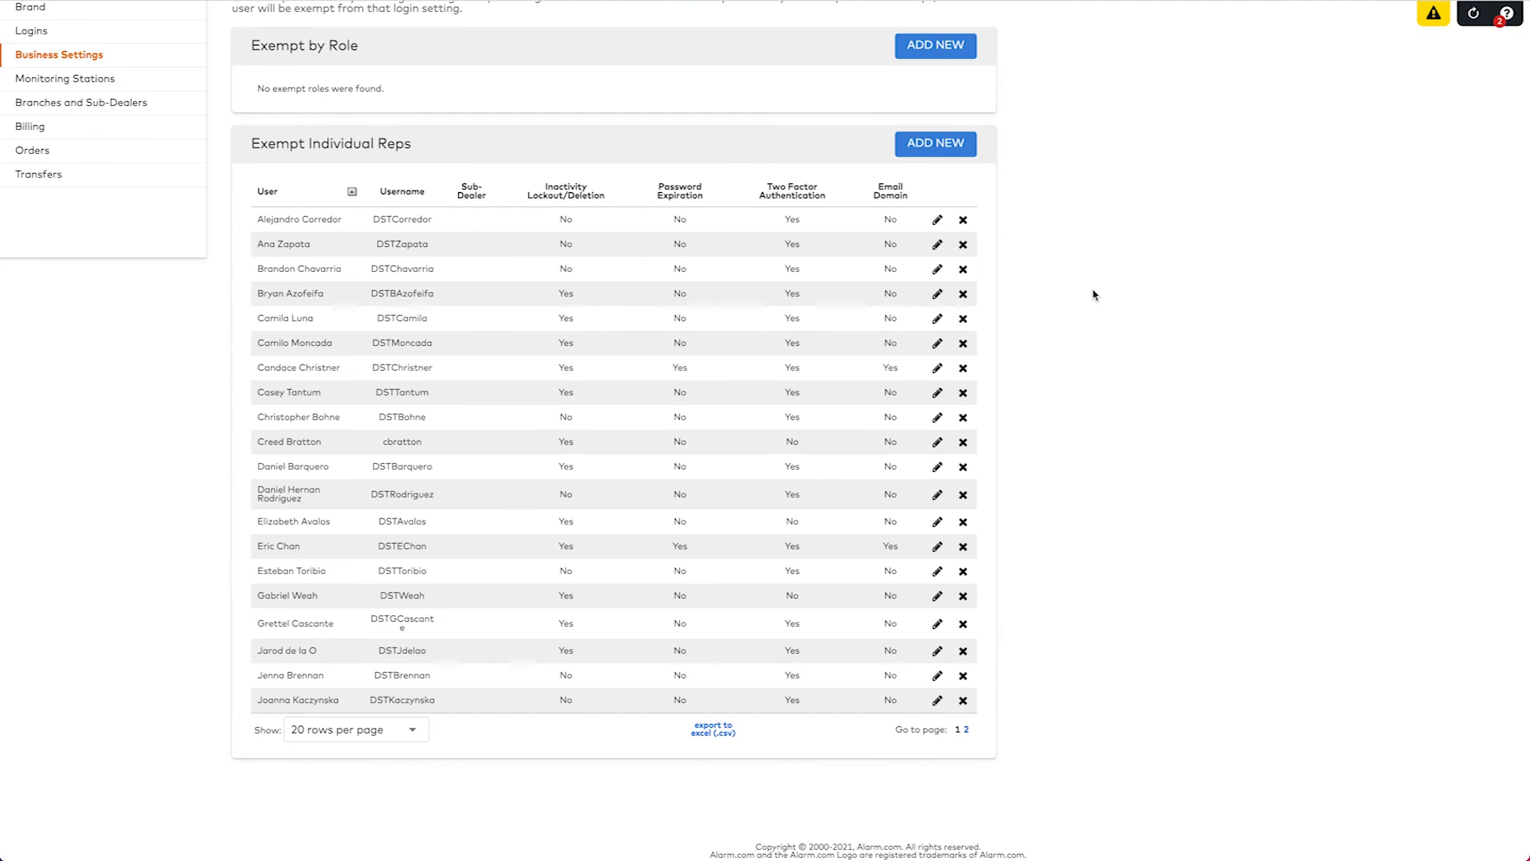